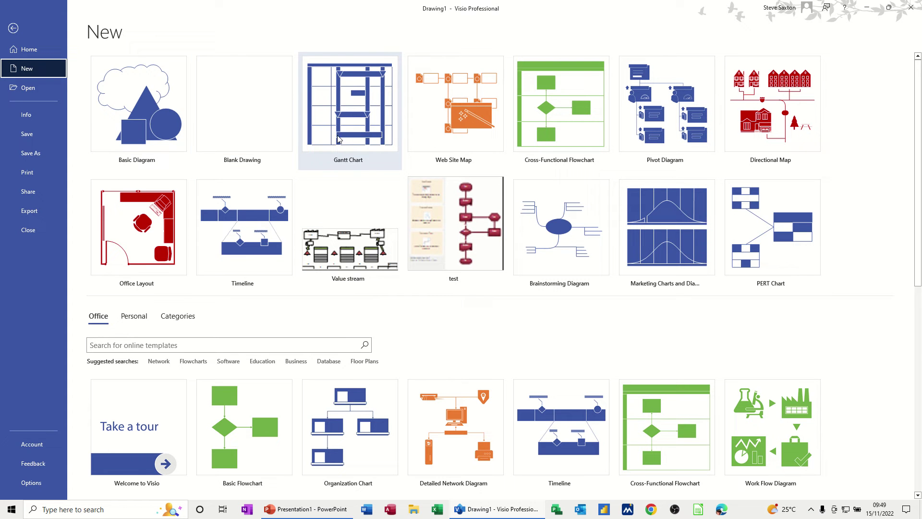
# Step: Create a drawing from the Gantt Chart template with the default five tasks from 15/11/2022 to 28/11/2022
pyautogui.click(354, 114)
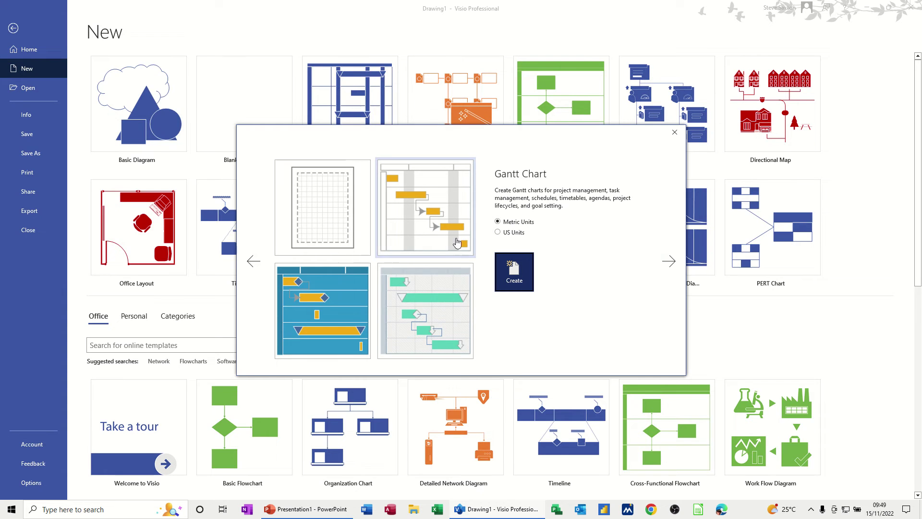
pyautogui.click(521, 270)
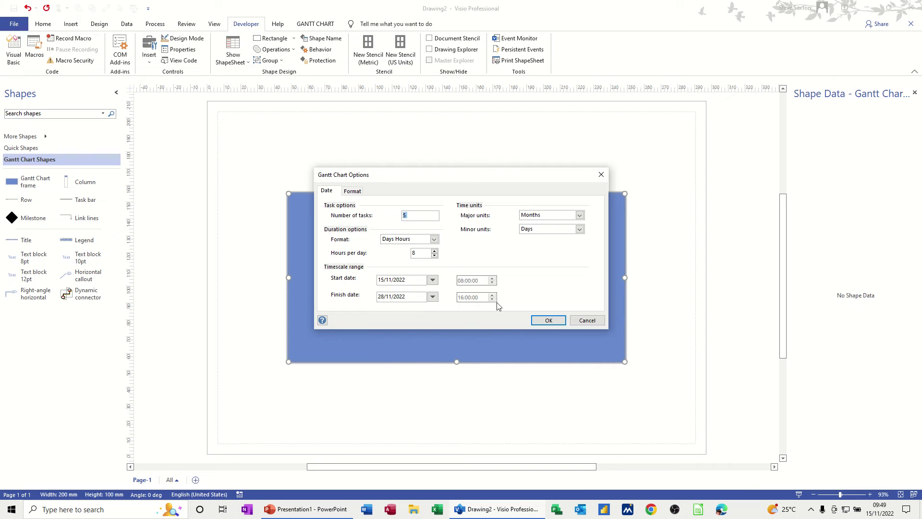
pyautogui.click(548, 320)
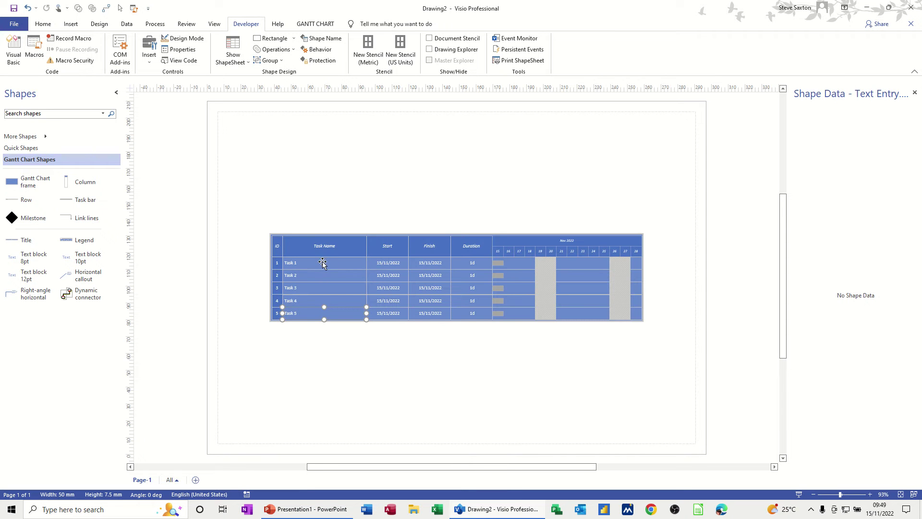
pyautogui.click(323, 263)
pyautogui.click(322, 280)
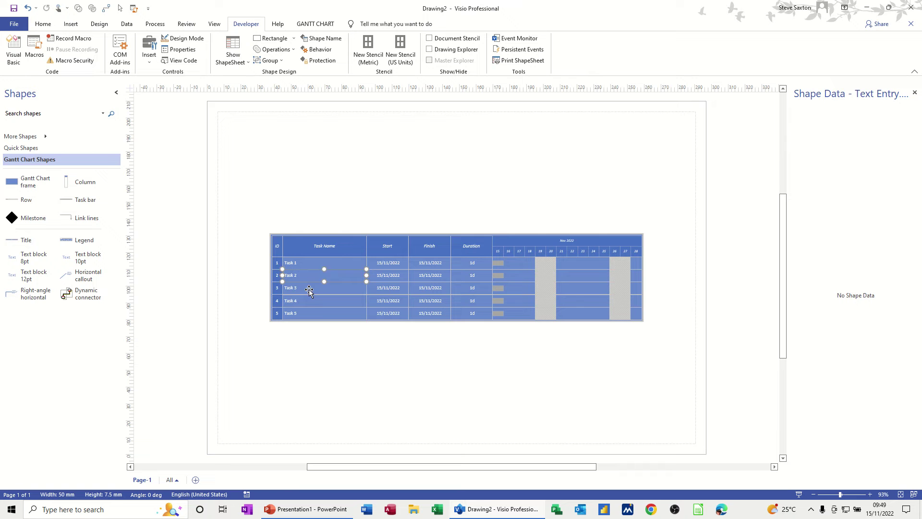
pyautogui.click(309, 289)
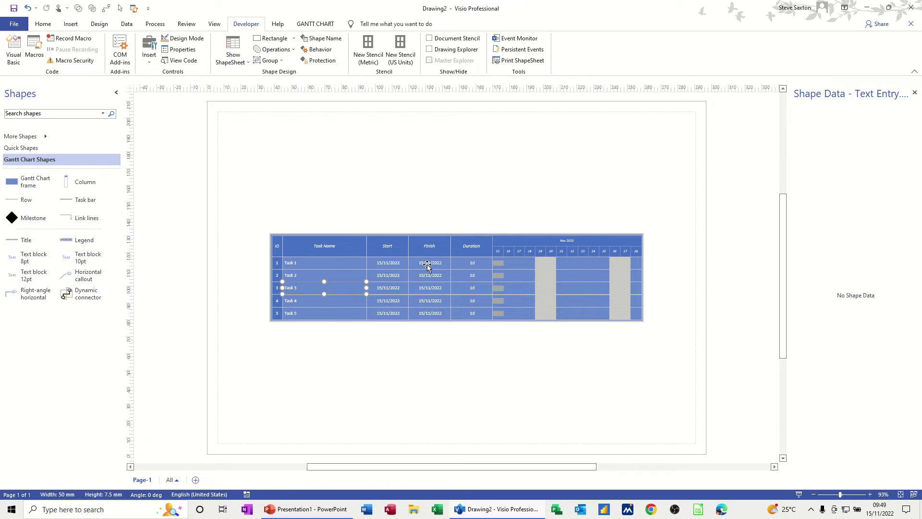
pyautogui.click(496, 264)
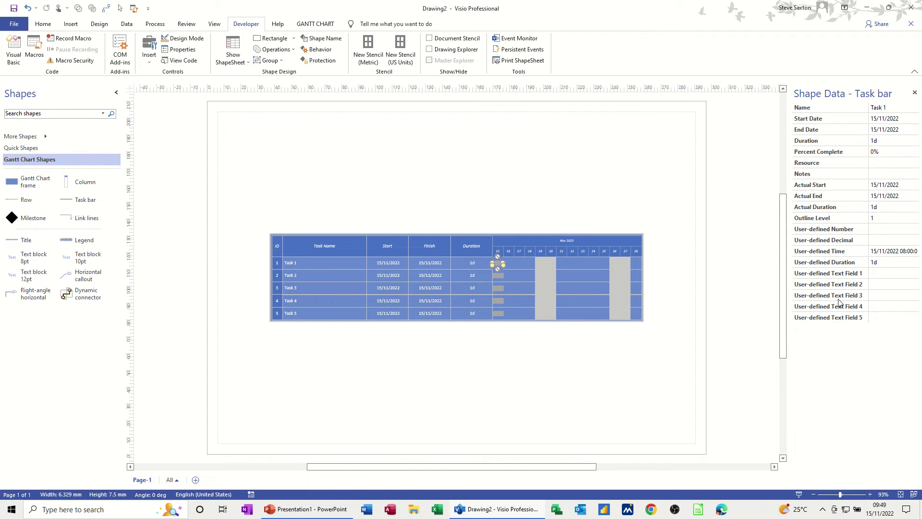
pyautogui.click(500, 276)
pyautogui.click(499, 289)
pyautogui.click(499, 300)
pyautogui.click(500, 267)
# Step: Add a new string Shape Data field, labelled with a first name, to the Task 1 bar
pyautogui.rightClick(497, 264)
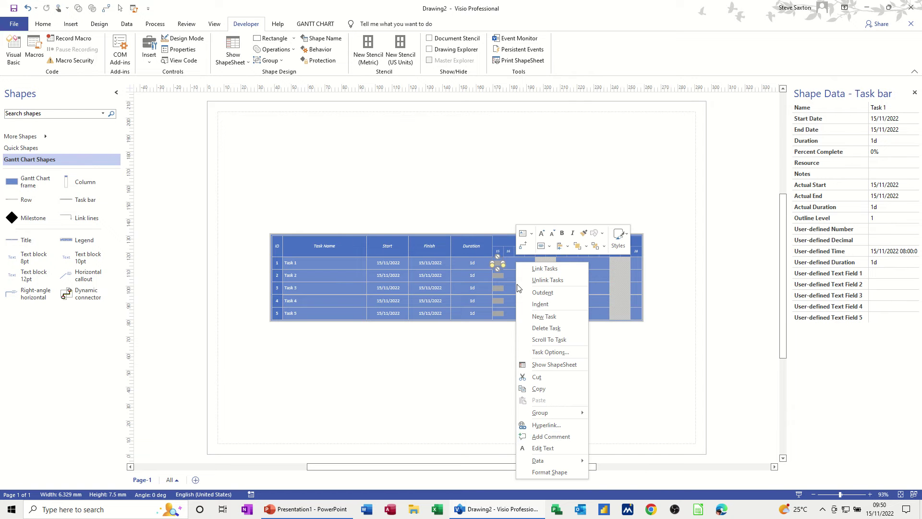
pyautogui.moveTo(537, 461)
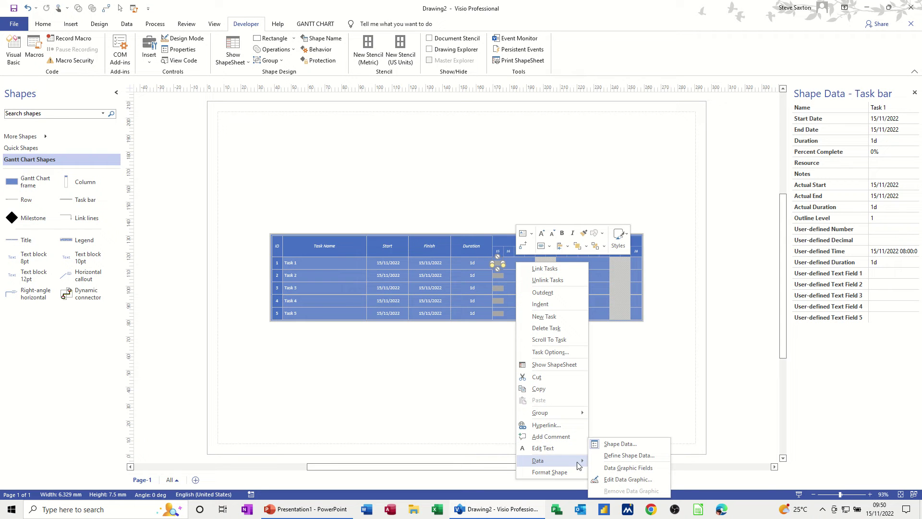
pyautogui.click(625, 455)
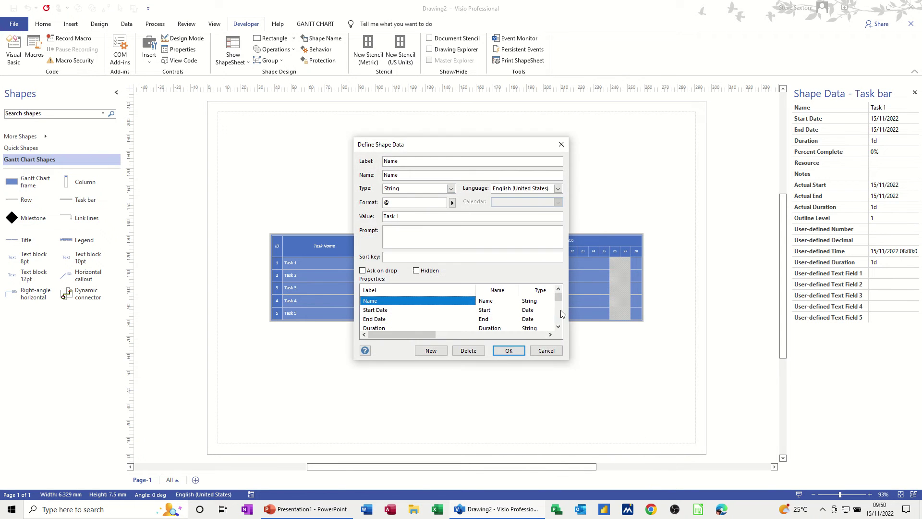
pyautogui.scroll(-3, 401, 308)
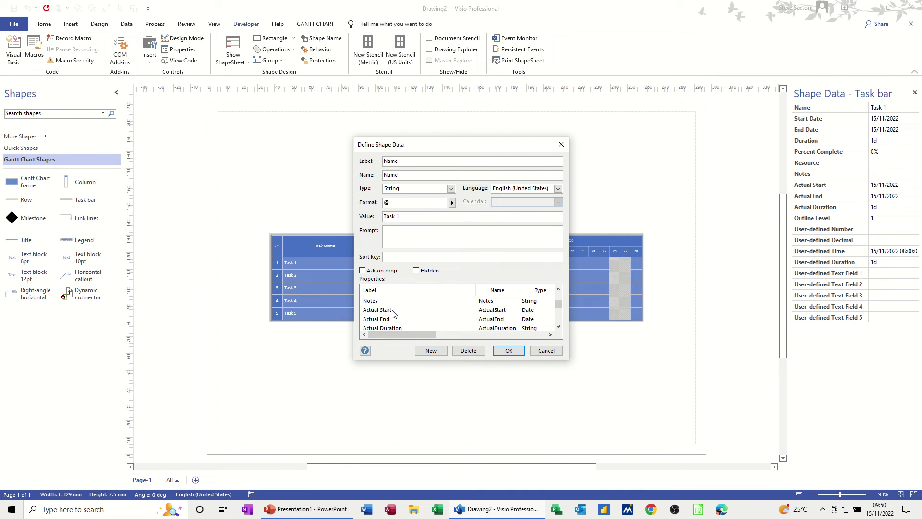
pyautogui.scroll(-4, 391, 313)
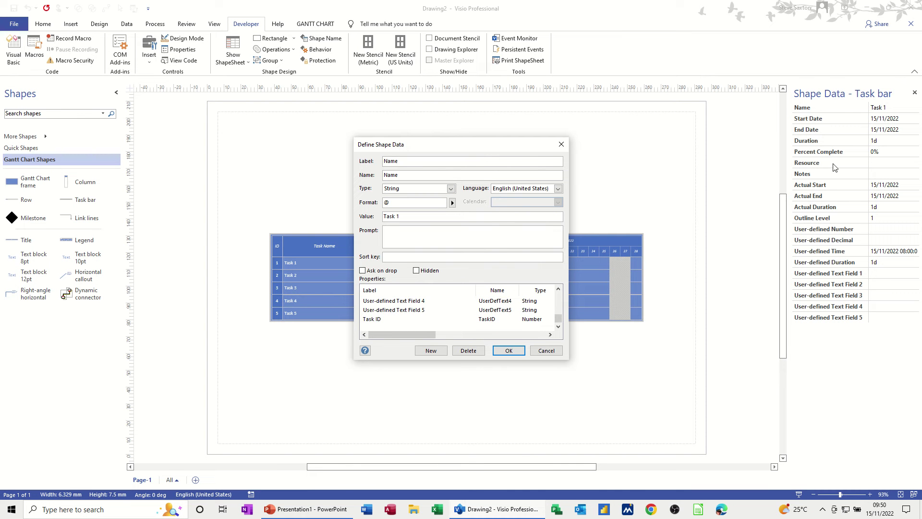
pyautogui.click(435, 352)
pyautogui.write('steve')
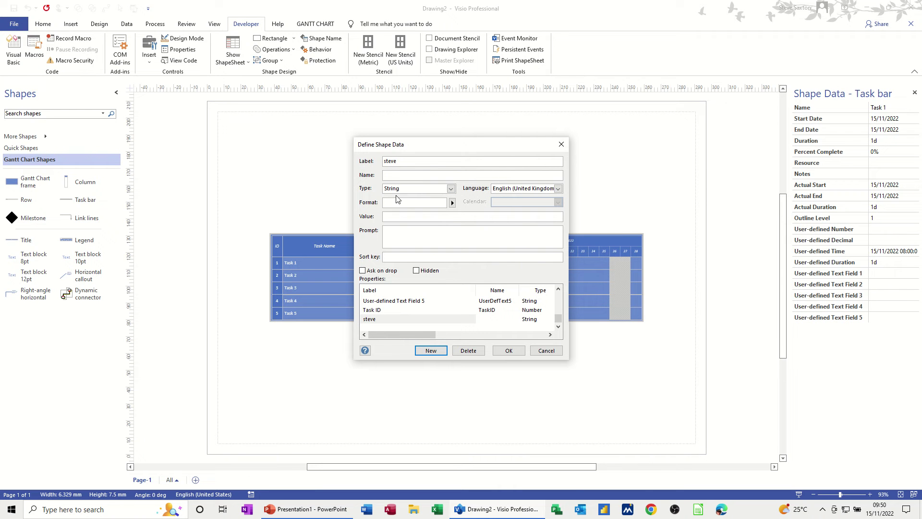
pyautogui.click(507, 352)
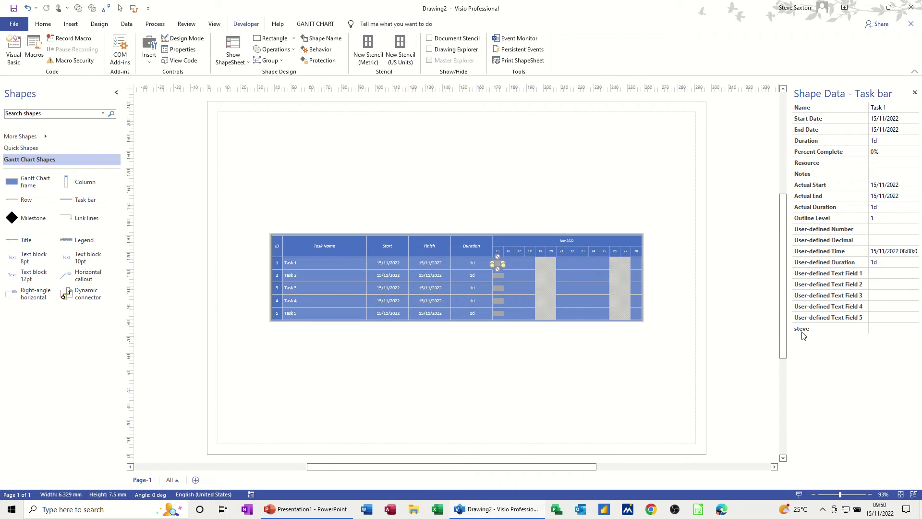
# Step: Select the task bars one by one, checking the new field on the Task 1 bar
pyautogui.click(501, 276)
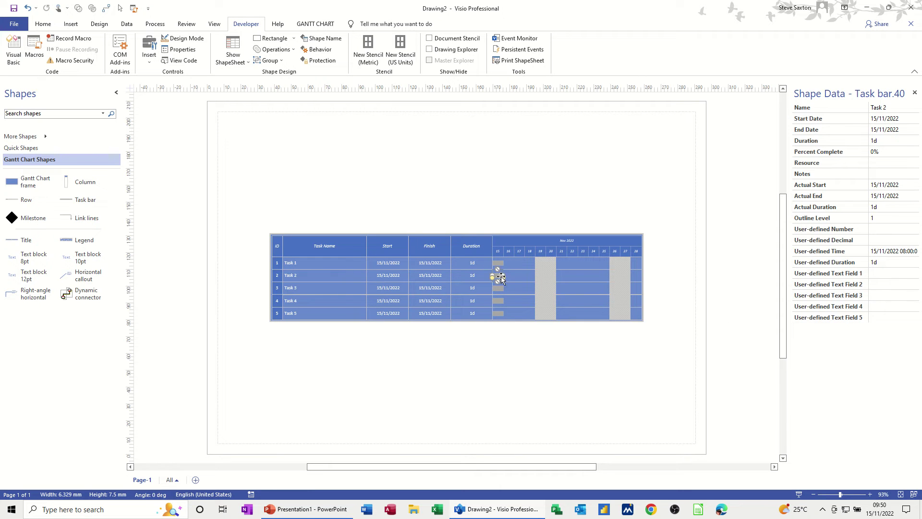
pyautogui.click(499, 289)
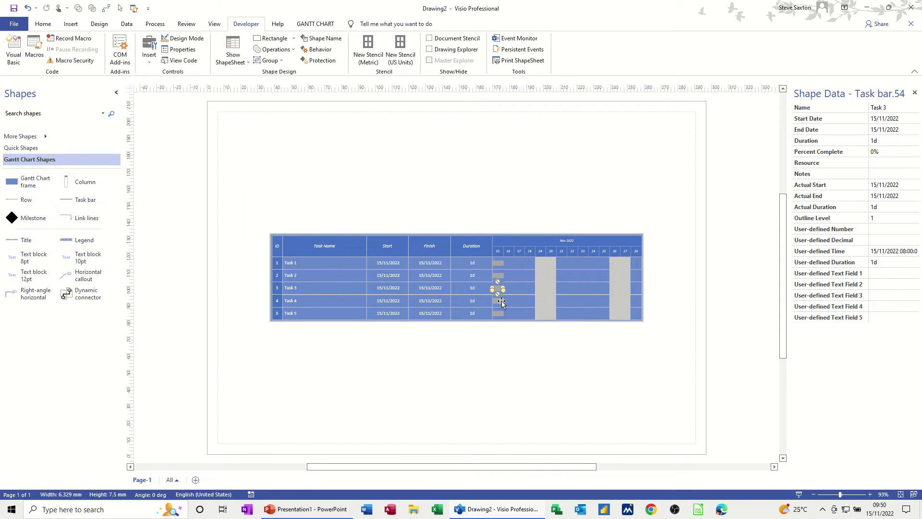
pyautogui.click(501, 301)
pyautogui.click(498, 314)
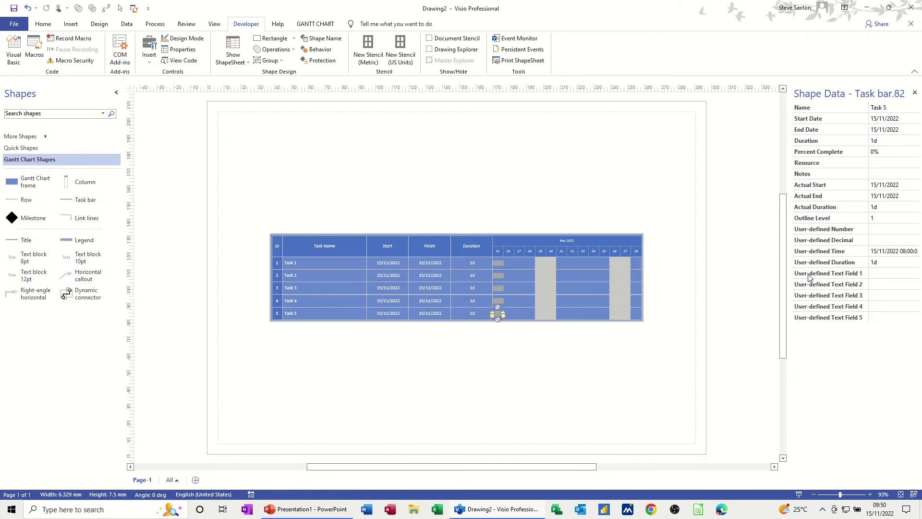
pyautogui.click(498, 264)
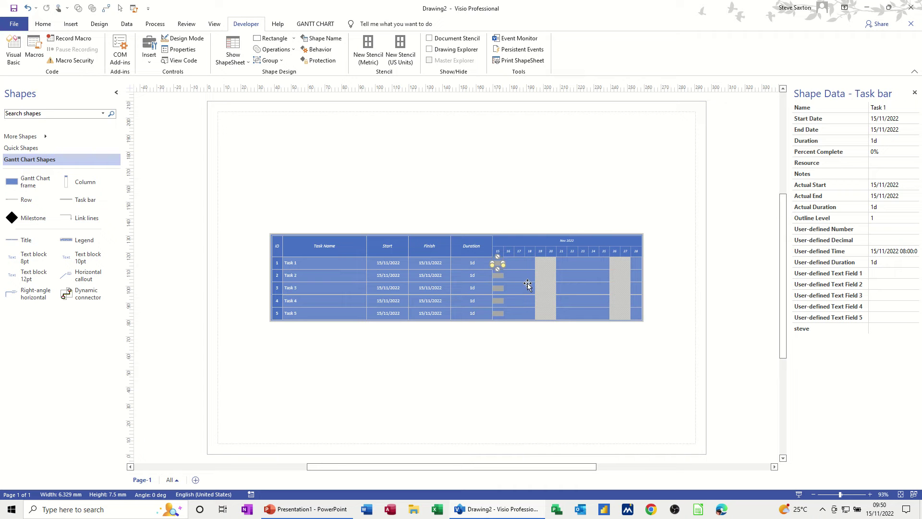
pyautogui.keyDown('shift'); pyautogui.click(501, 278); pyautogui.keyUp('shift')
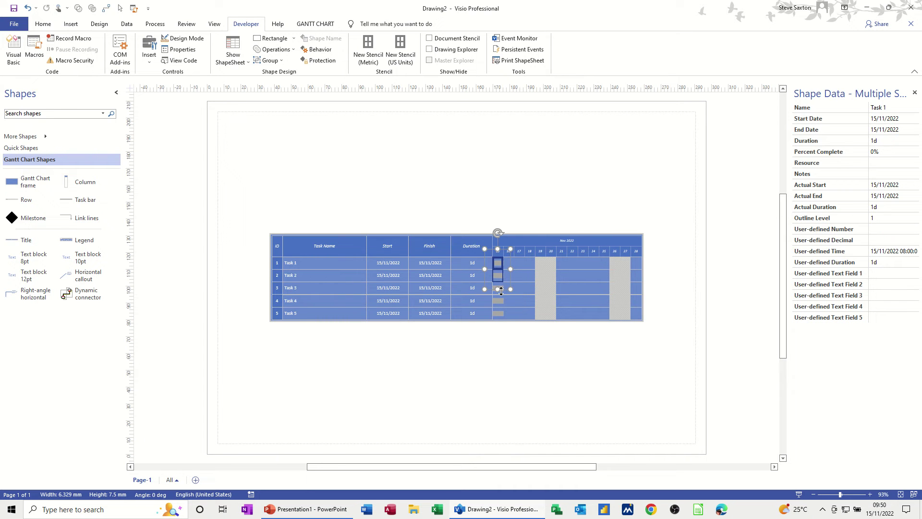
pyautogui.keyDown('shift'); pyautogui.click(501, 299); pyautogui.keyUp('shift')
pyautogui.keyDown('shift'); pyautogui.click(501, 305); pyautogui.keyUp('shift')
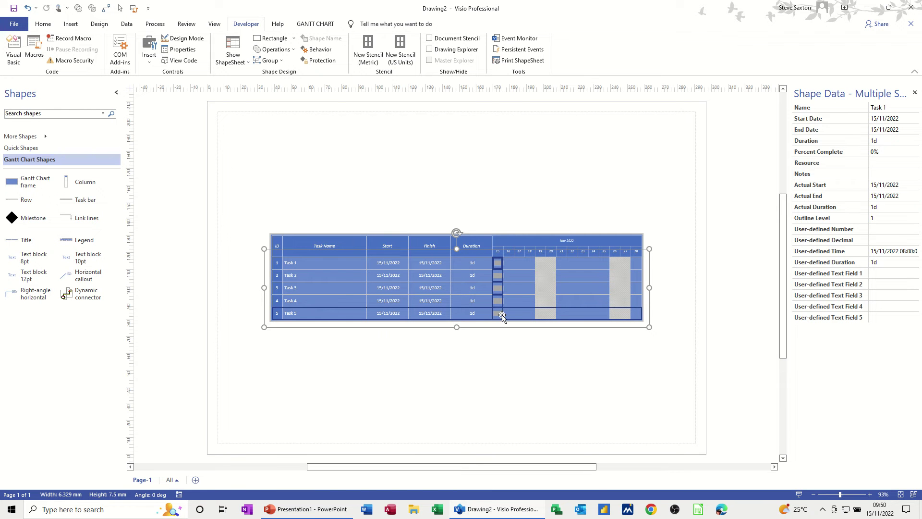
# Step: Build a selection of all five task bars, starting from Task 1 through Task 5
pyautogui.click(502, 274)
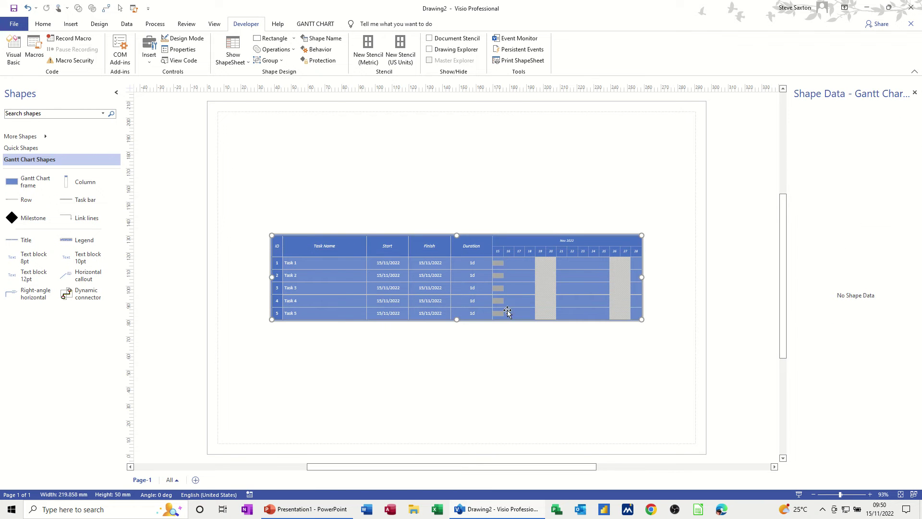
pyautogui.click(501, 264)
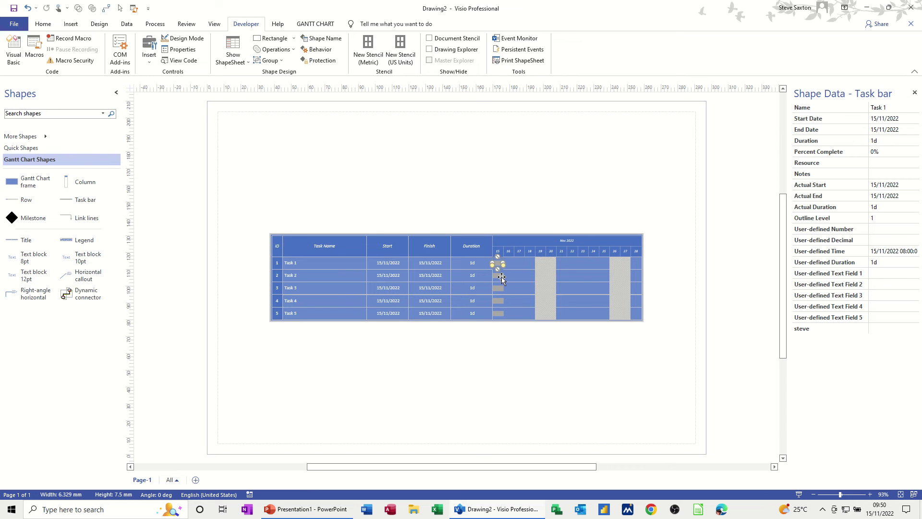
pyautogui.keyDown('shift'); pyautogui.click(502, 278); pyautogui.keyUp('shift')
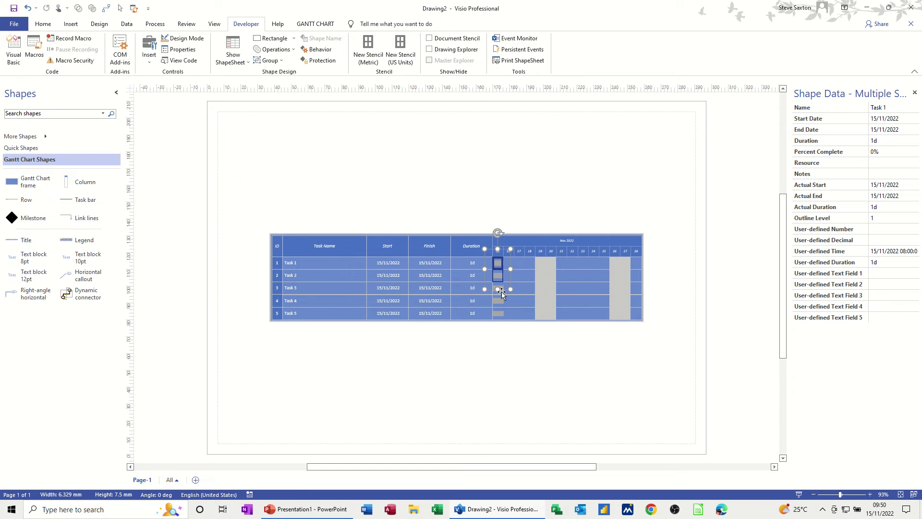
pyautogui.keyDown('shift'); pyautogui.click(500, 288); pyautogui.keyUp('shift')
pyautogui.keyDown('shift'); pyautogui.click(502, 305); pyautogui.keyUp('shift')
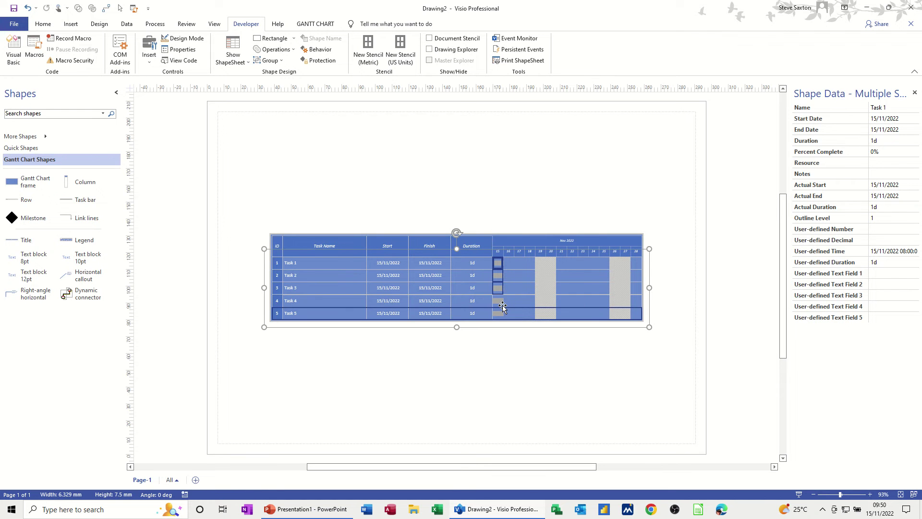
pyautogui.keyDown('shift'); pyautogui.click(518, 310); pyautogui.keyUp('shift')
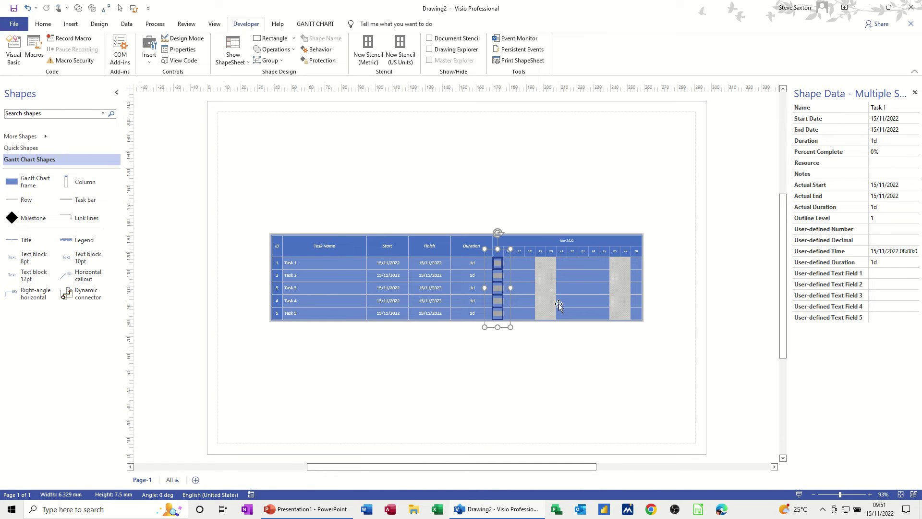
# Step: In Define Shape Data for the selected bars, delete User-defined Number, Decimal and Time
pyautogui.rightClick(498, 316)
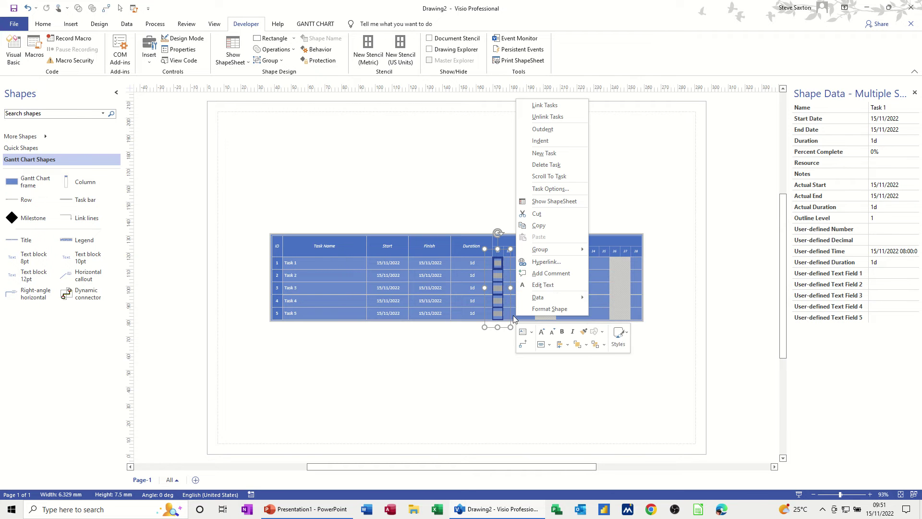
pyautogui.moveTo(559, 296)
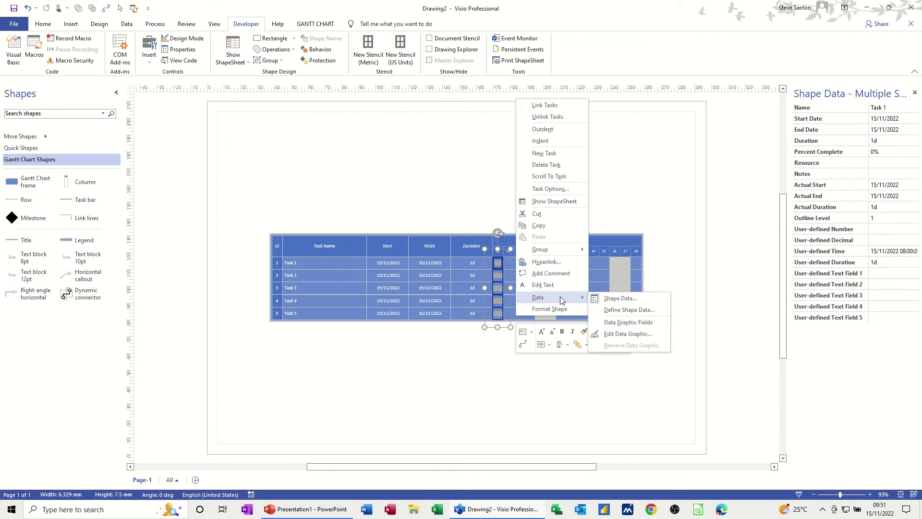
pyautogui.click(616, 311)
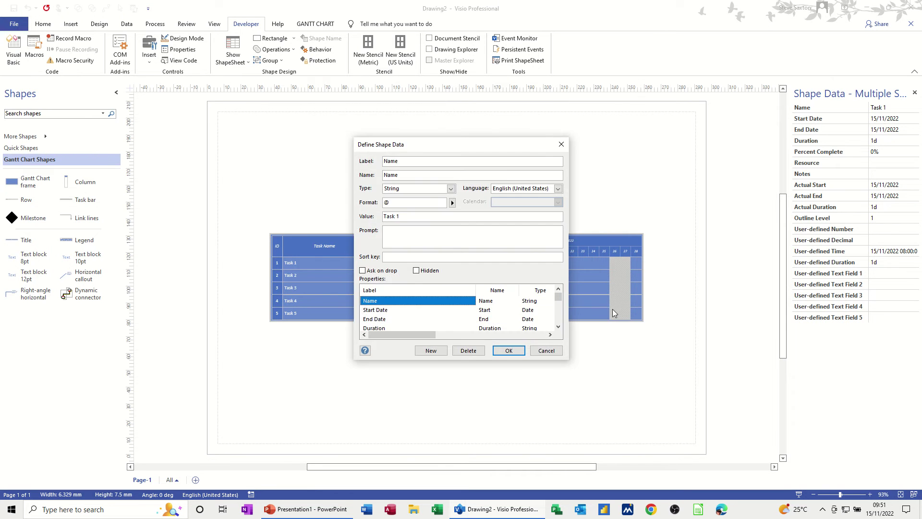
pyautogui.scroll(-4, 422, 313)
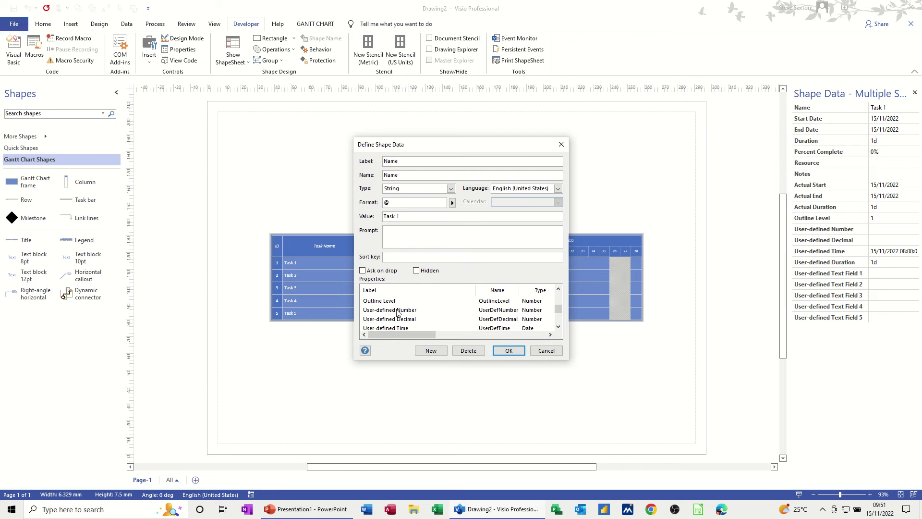
pyautogui.click(396, 311)
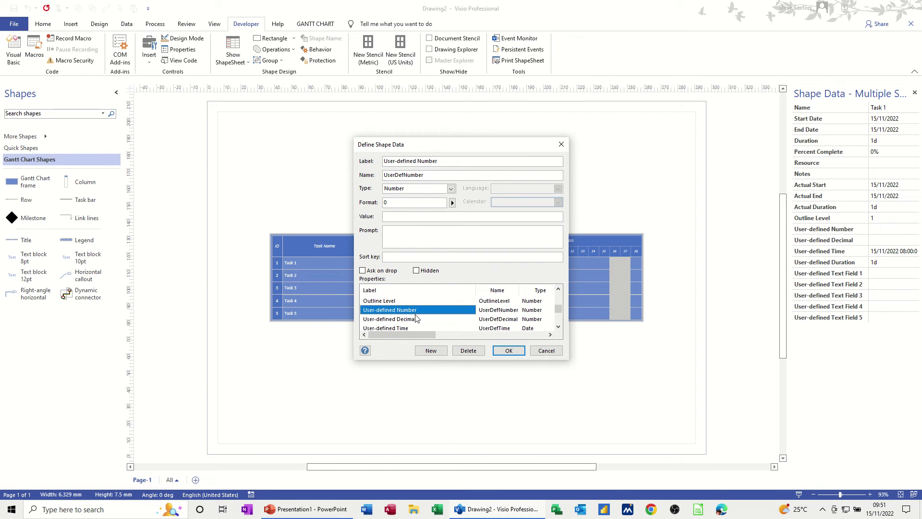
pyautogui.scroll(-1, 420, 316)
pyautogui.scroll(-1, 401, 315)
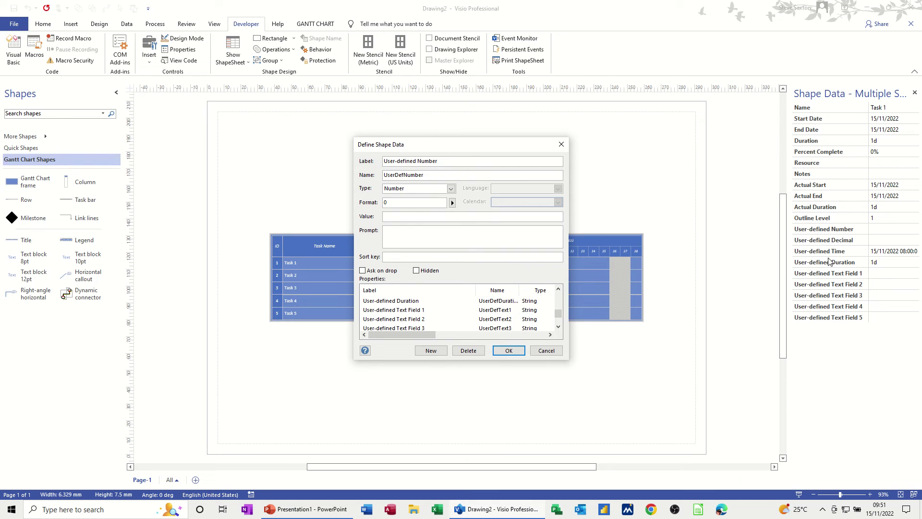
pyautogui.scroll(2, 554, 320)
pyautogui.click(422, 309)
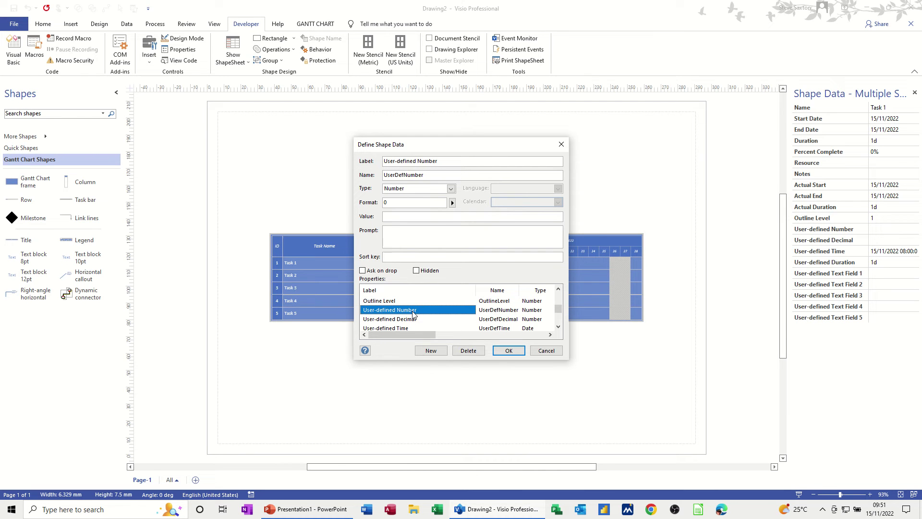
pyautogui.click(464, 352)
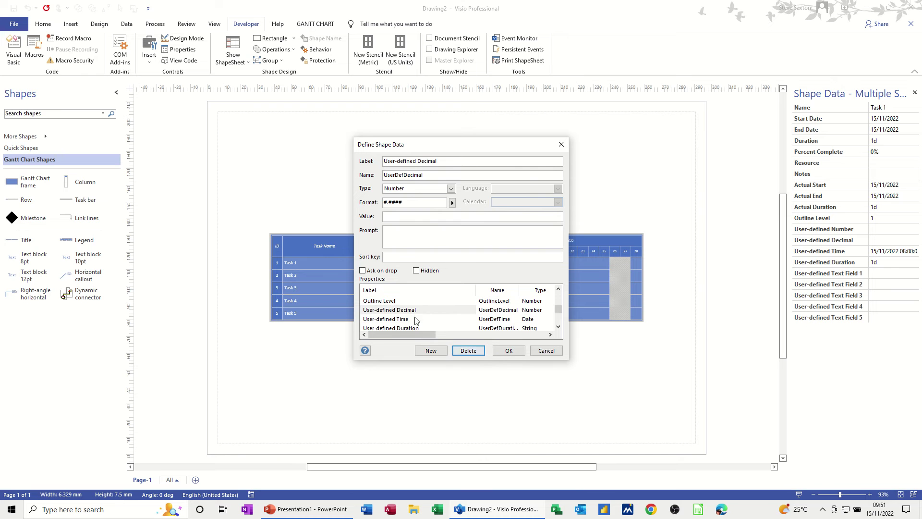
pyautogui.click(409, 313)
pyautogui.click(466, 354)
pyautogui.click(465, 354)
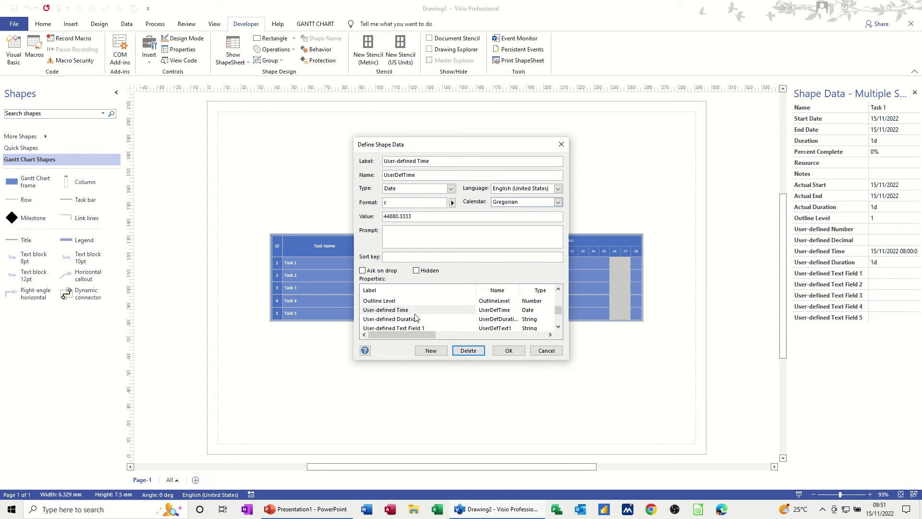
pyautogui.click(407, 313)
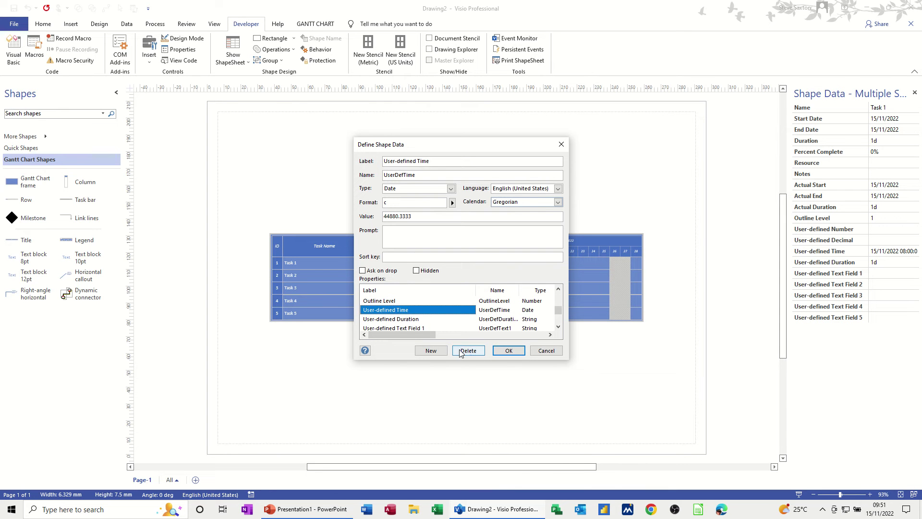
pyautogui.click(465, 352)
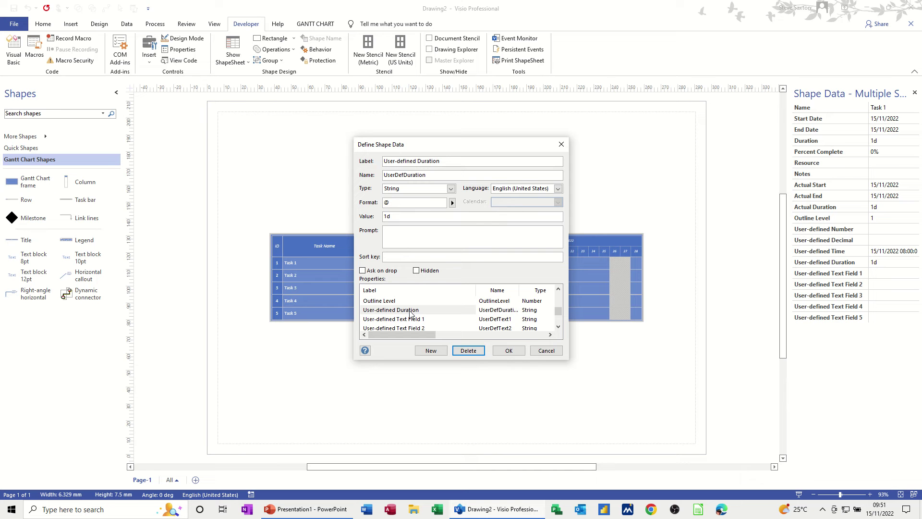
# Step: Inspect User-defined Duration's String type and @ format, then delete that property
pyautogui.click(411, 313)
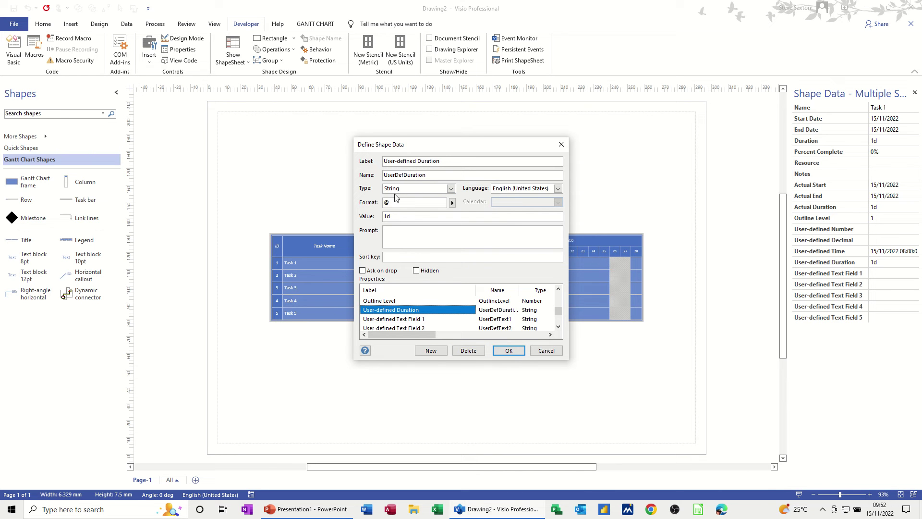
pyautogui.click(451, 189)
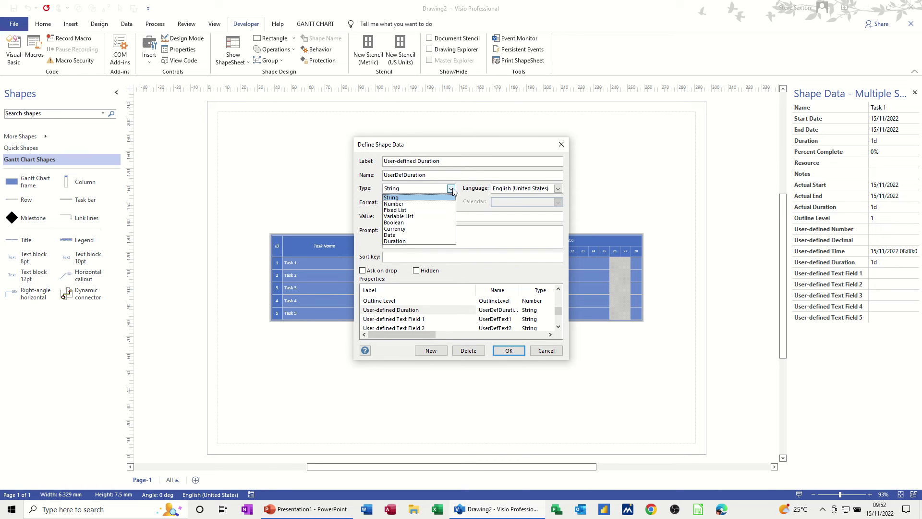
pyautogui.click(452, 189)
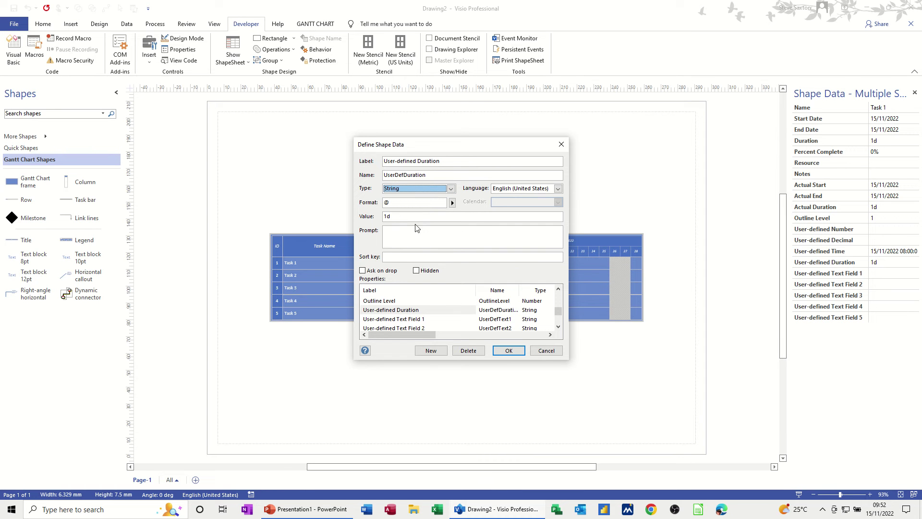
pyautogui.click(452, 202)
pyautogui.click(456, 206)
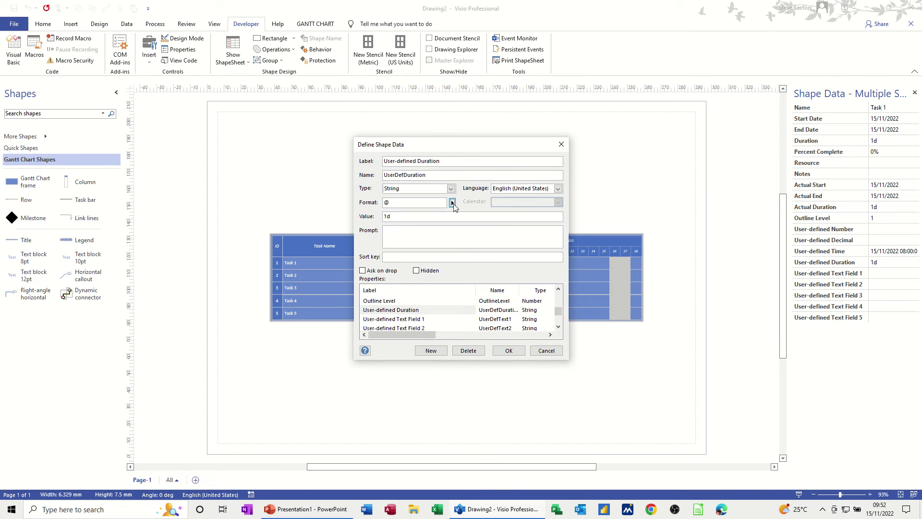
pyautogui.click(380, 311)
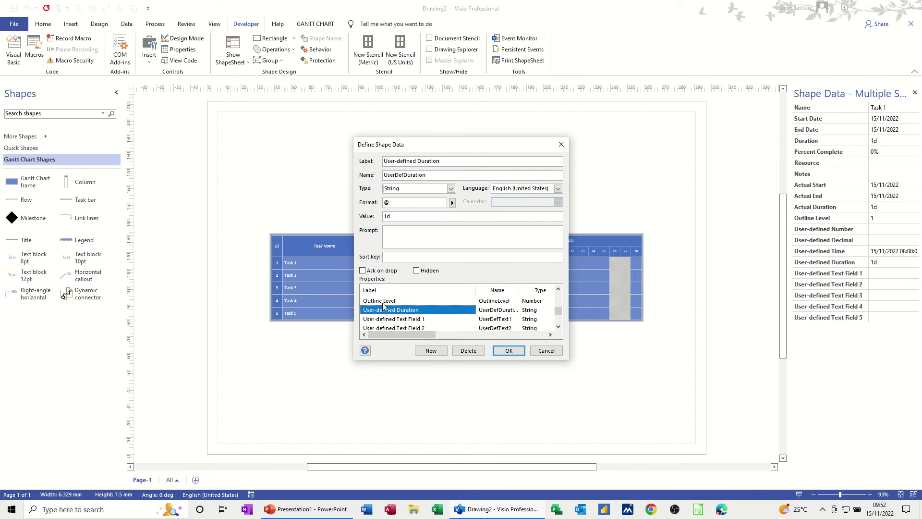
pyautogui.click(467, 350)
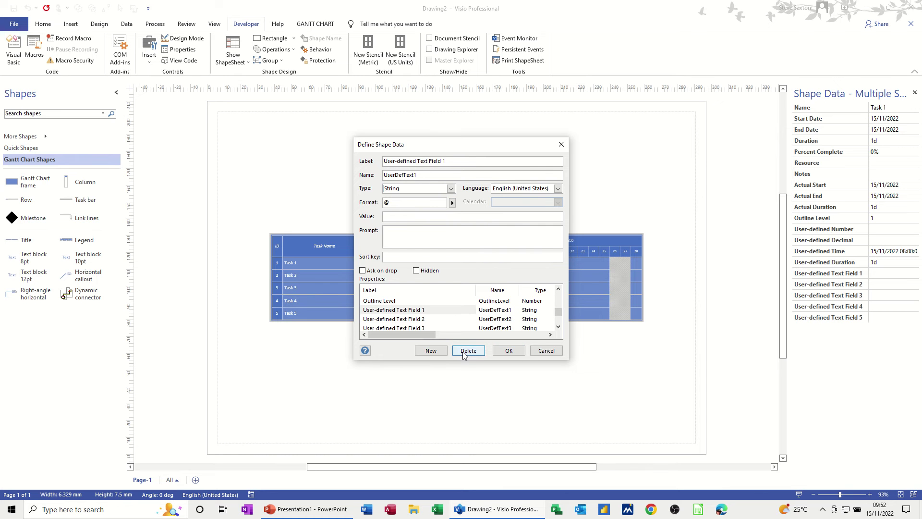
# Step: Rename Text Field 1 to Person Responsible and Text Field 2 to Department
pyautogui.click(404, 312)
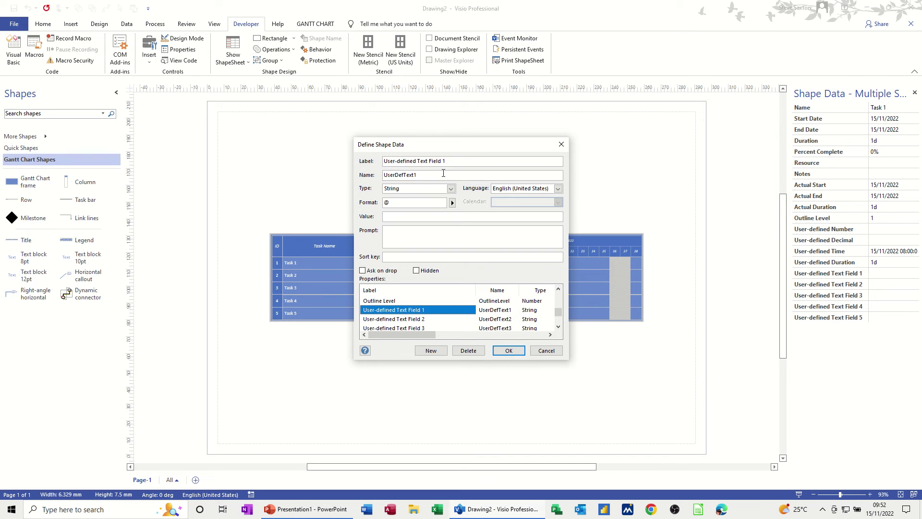
pyautogui.moveTo(450, 162); pyautogui.dragTo(383, 163)
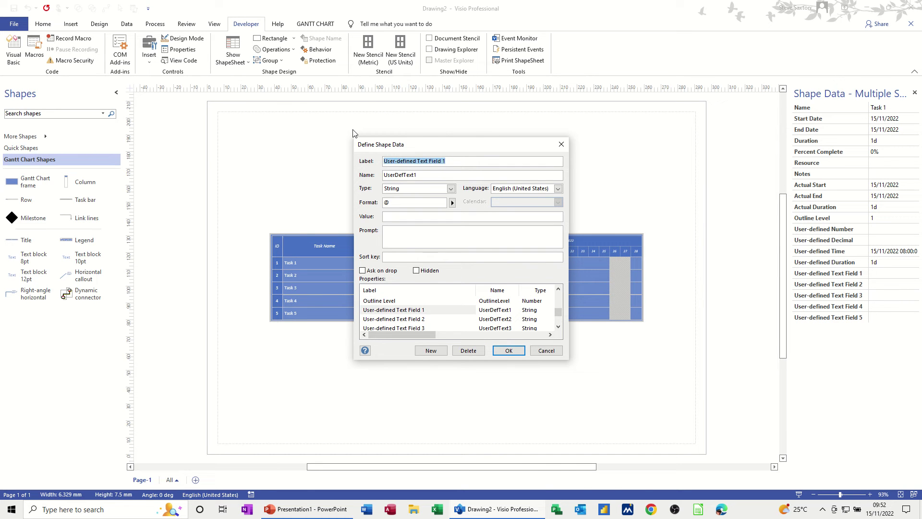
pyautogui.write('Person Responsible')
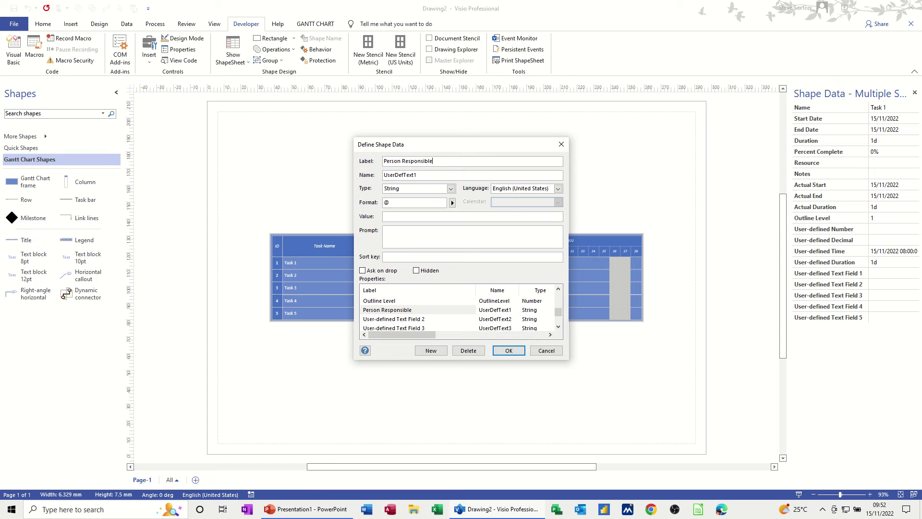
pyautogui.click(393, 319)
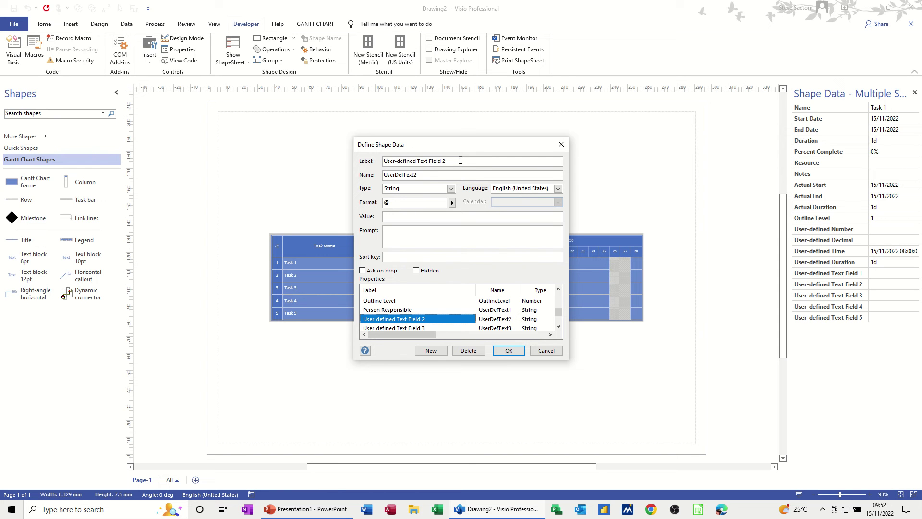
pyautogui.moveTo(461, 161); pyautogui.dragTo(380, 160)
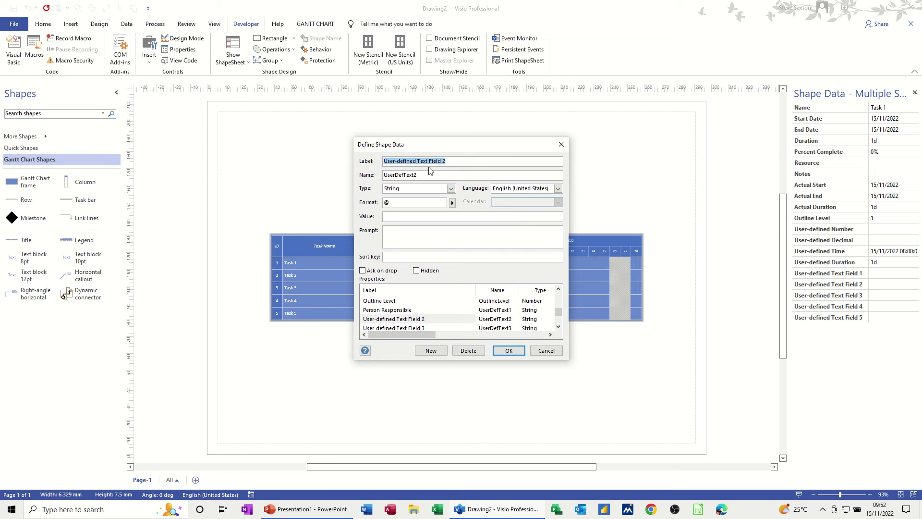
pyautogui.write('Department')
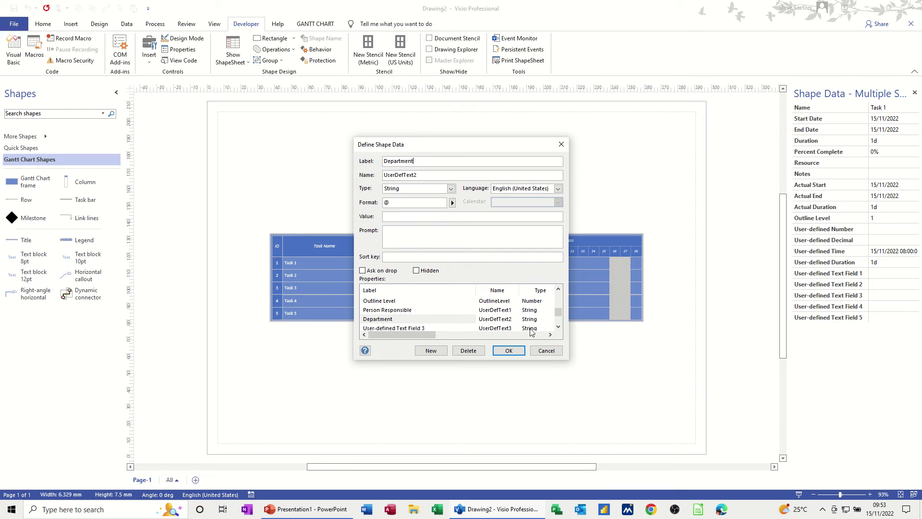
# Step: Delete User-defined Text Fields 3, 4 and 5 and apply the data field changes
pyautogui.click(557, 327)
pyautogui.click(557, 327)
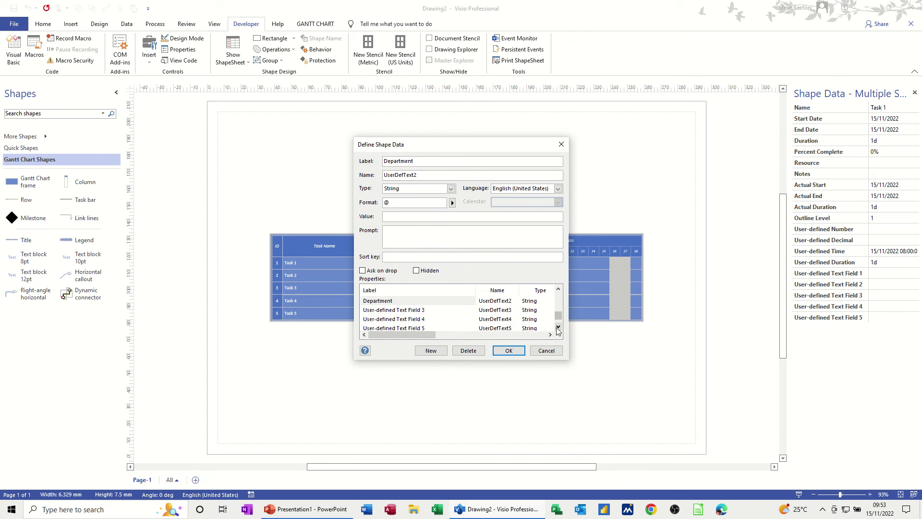
pyautogui.click(400, 310)
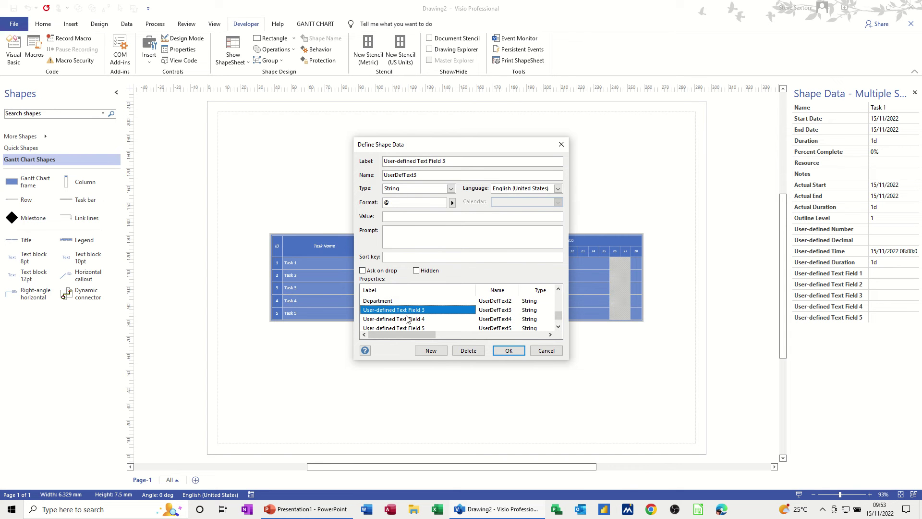
pyautogui.click(468, 350)
pyautogui.click(411, 310)
pyautogui.click(468, 350)
pyautogui.click(417, 310)
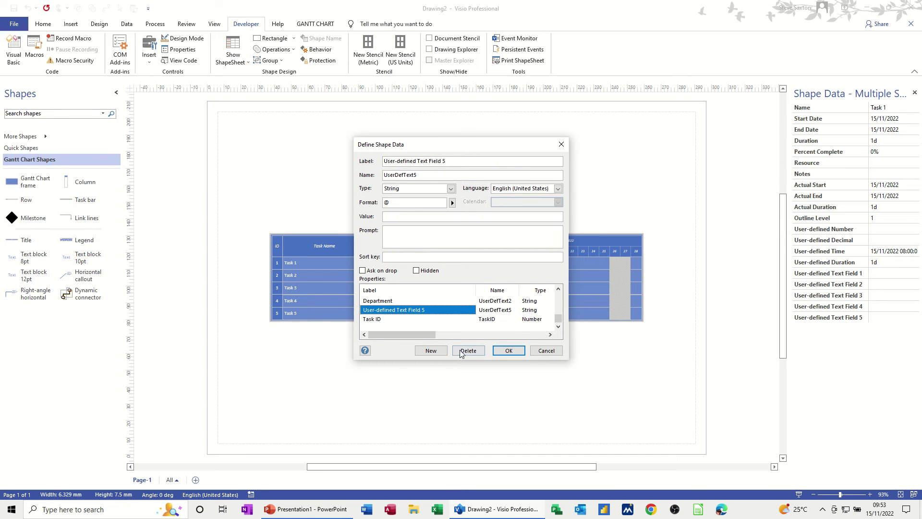
pyautogui.click(463, 352)
pyautogui.scroll(6, 406, 310)
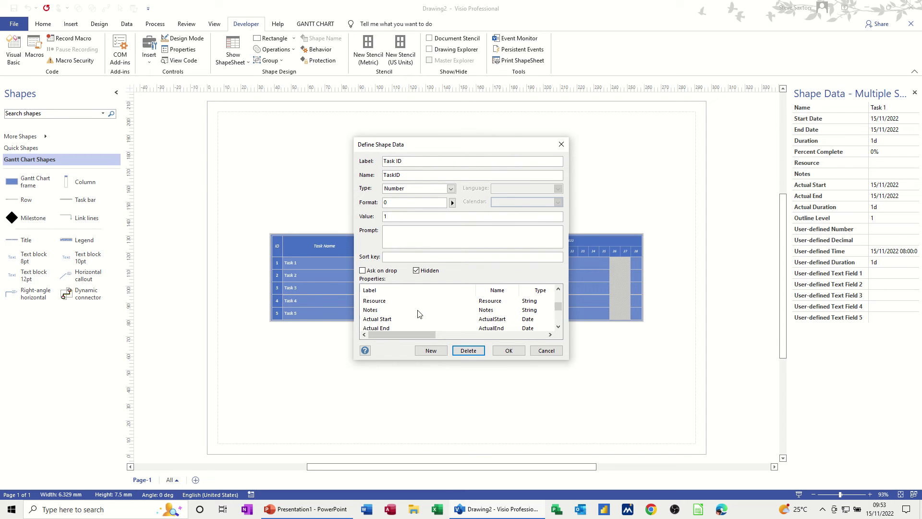
pyautogui.scroll(-1, 394, 307)
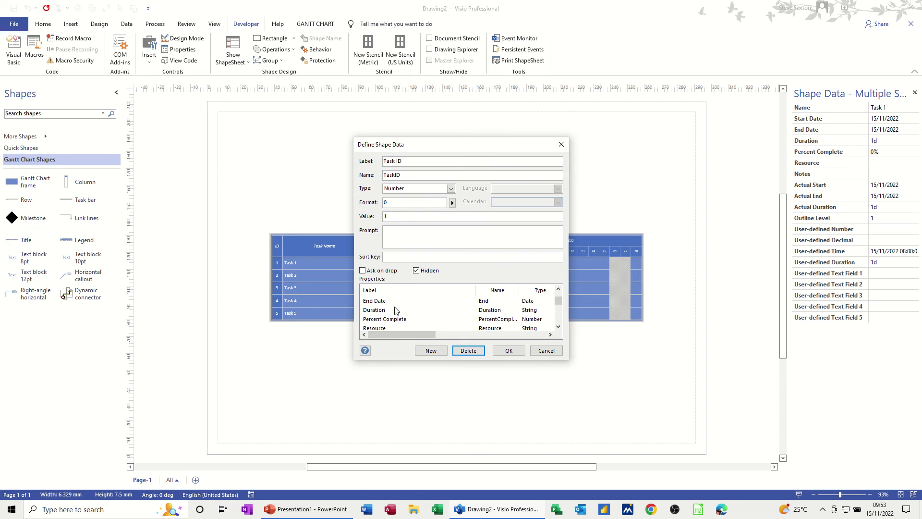
pyautogui.scroll(-1, 394, 320)
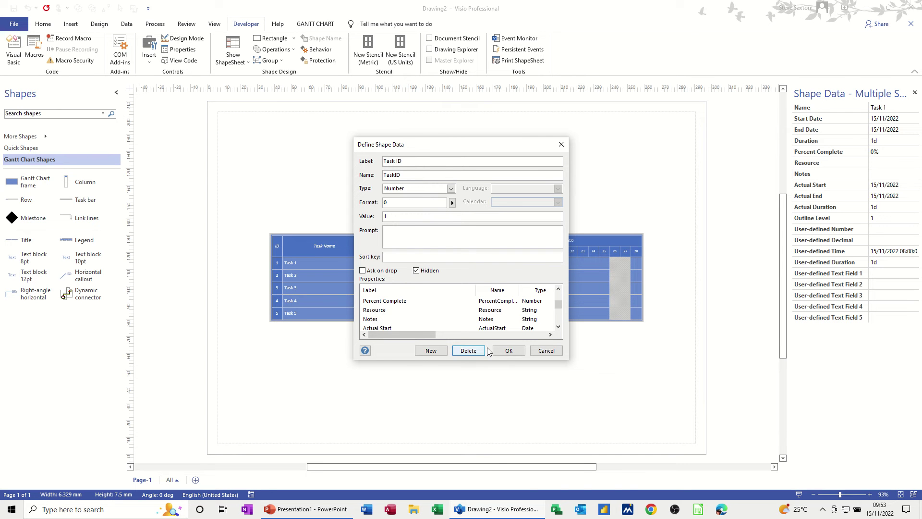
pyautogui.click(508, 351)
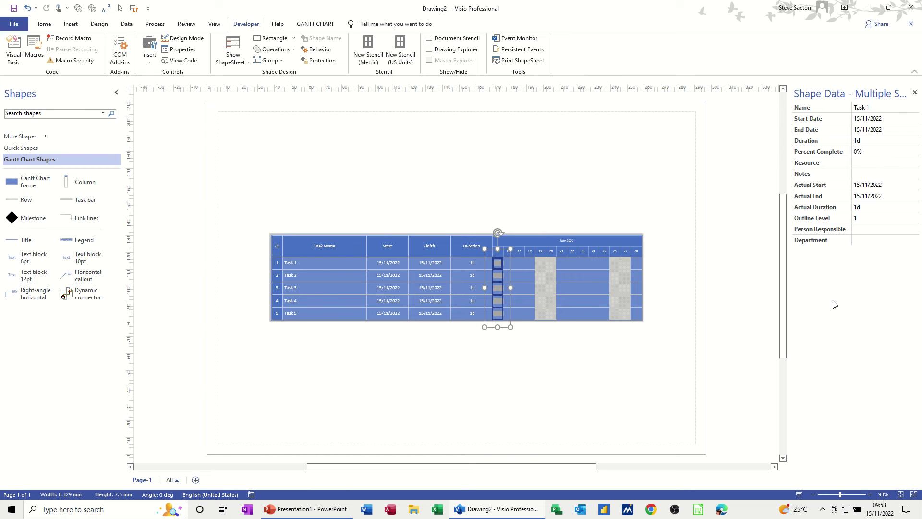
# Step: Delete the leftover first-name data field from Task 1's bar in Define Shape Data
pyautogui.click(473, 263)
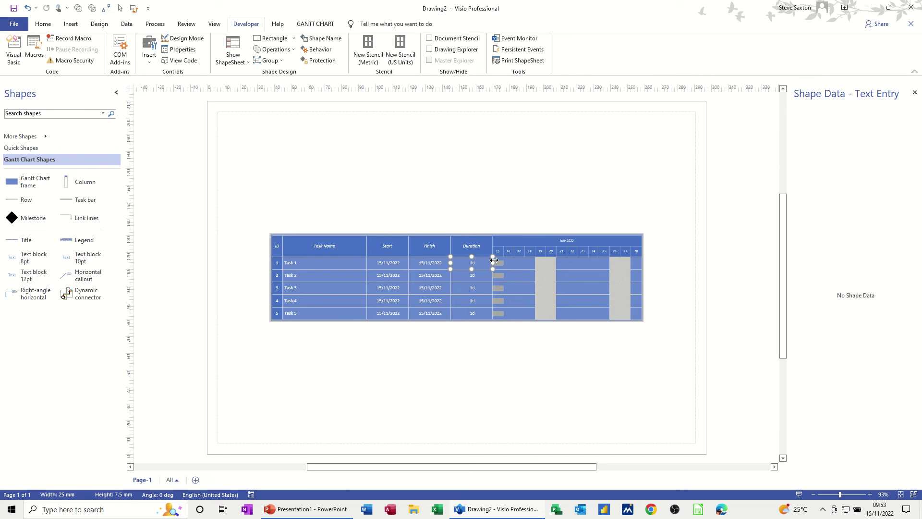
pyautogui.click(498, 262)
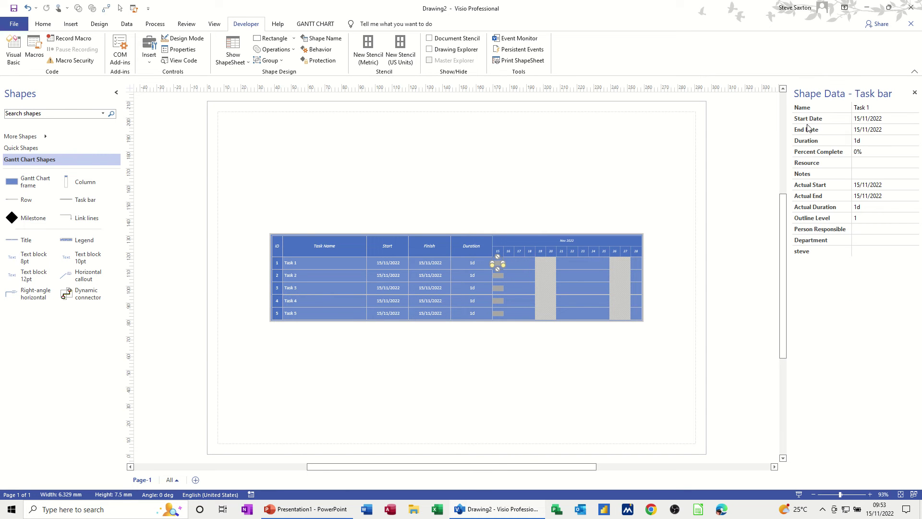
pyautogui.rightClick(498, 266)
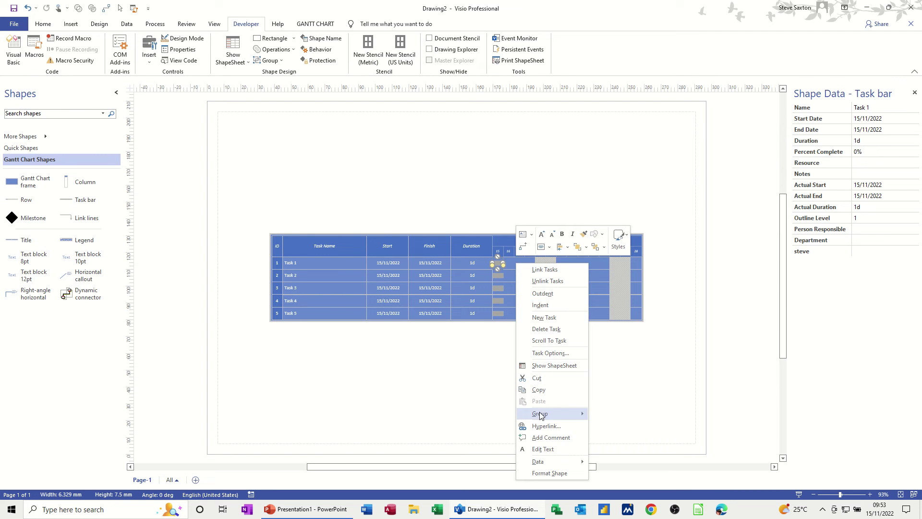
pyautogui.moveTo(543, 463)
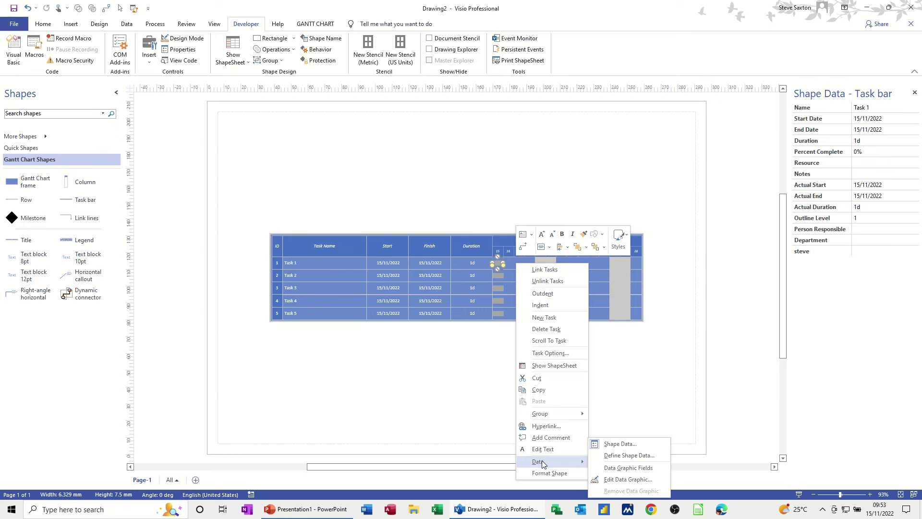
pyautogui.click(620, 456)
pyautogui.scroll(-4, 403, 319)
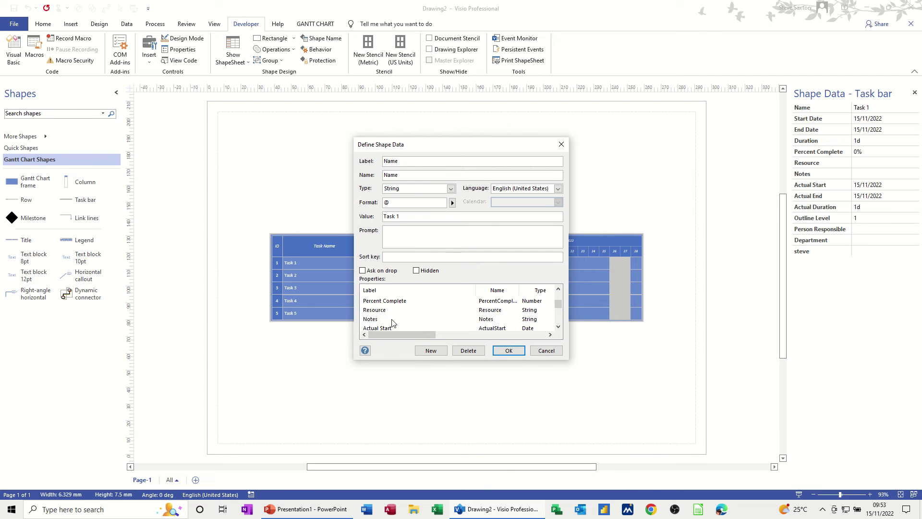
pyautogui.click(374, 320)
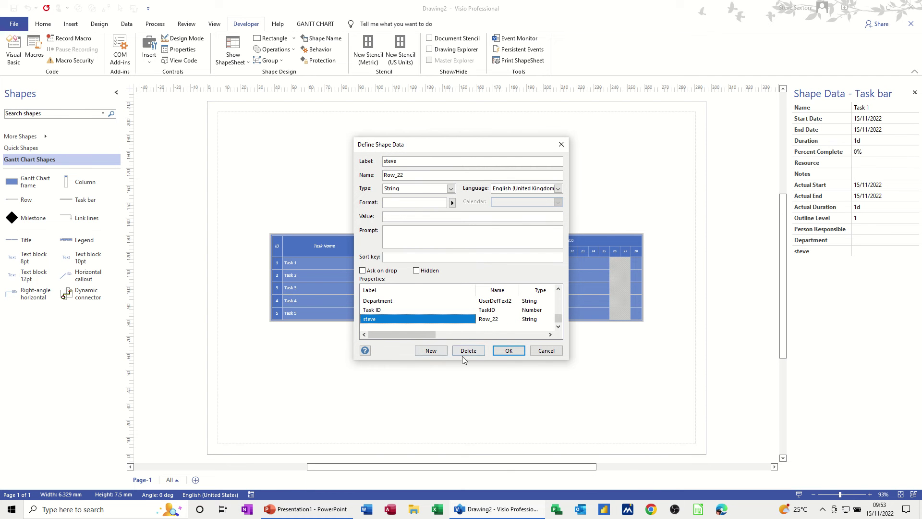
pyautogui.click(468, 351)
pyautogui.click(501, 352)
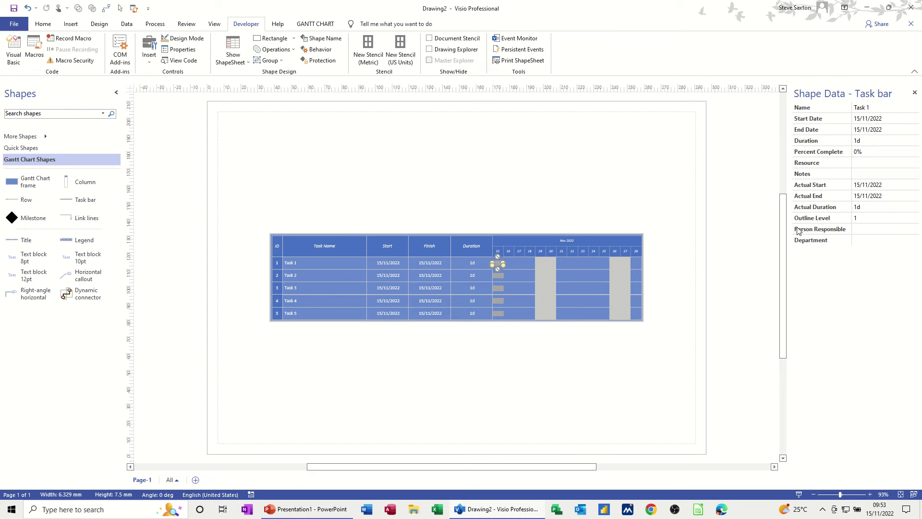
# Step: Enter Task 1's person responsible and set its Department to Admin
pyautogui.click(868, 229)
pyautogui.click(864, 241)
pyautogui.write('Admin')
pyautogui.press('Escape')
pyautogui.click(498, 278)
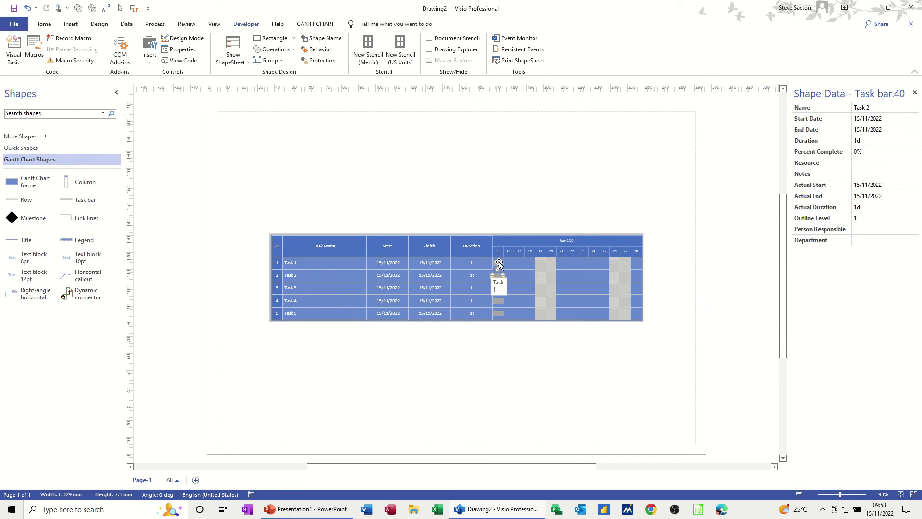
pyautogui.click(499, 263)
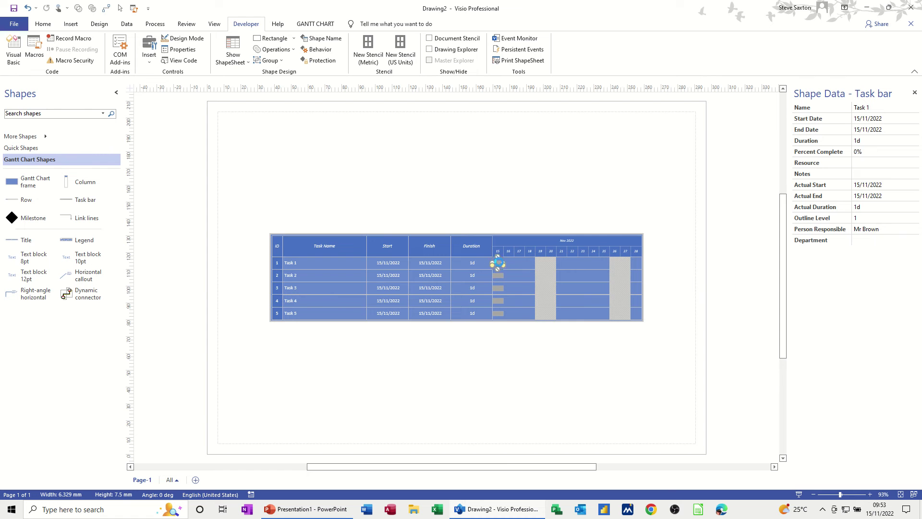
pyautogui.click(864, 241)
pyautogui.hotkey('ctrl', 'a')
pyautogui.click(814, 229)
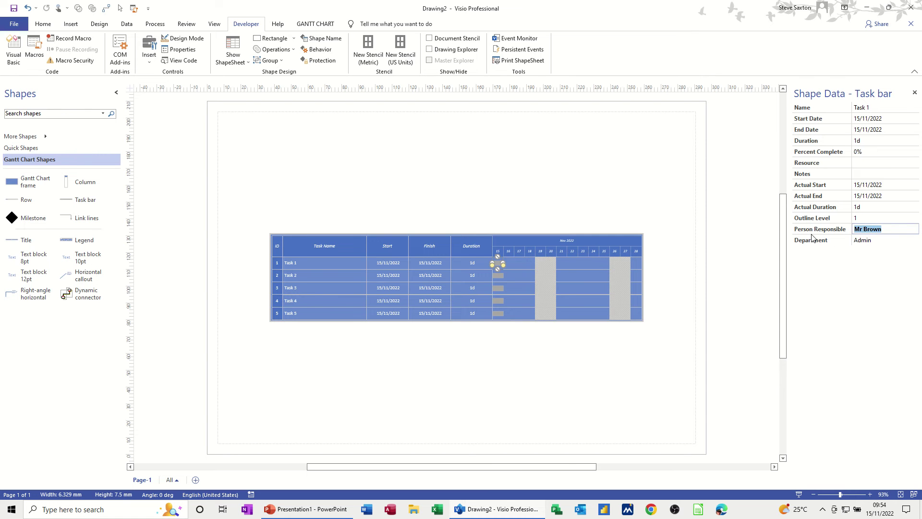
# Step: Fill in Person Responsible and Department for Task 2 and Task 3
pyautogui.click(499, 275)
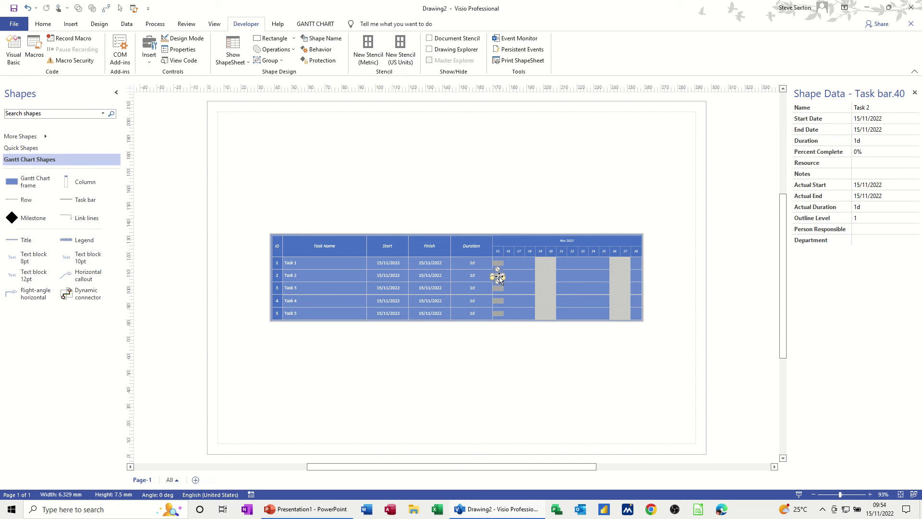
pyautogui.click(862, 230)
pyautogui.click(870, 241)
pyautogui.click(498, 289)
pyautogui.click(860, 229)
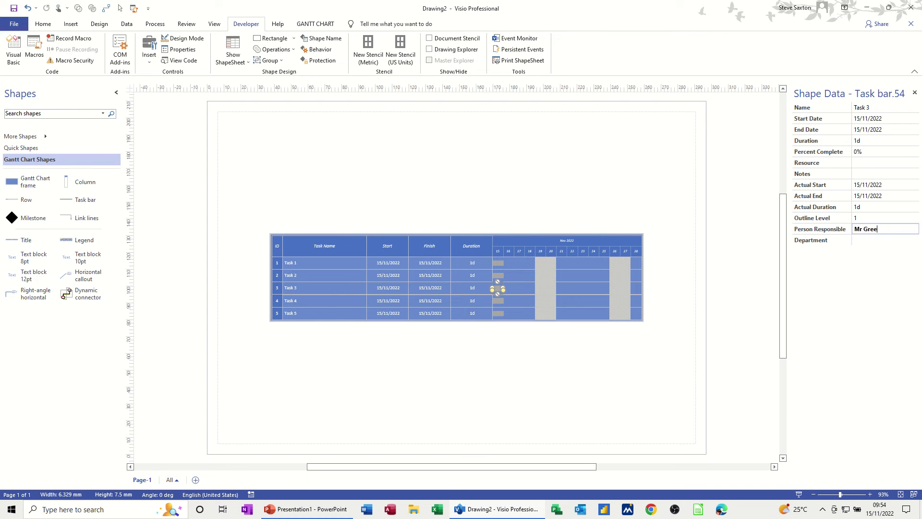
pyautogui.click(863, 242)
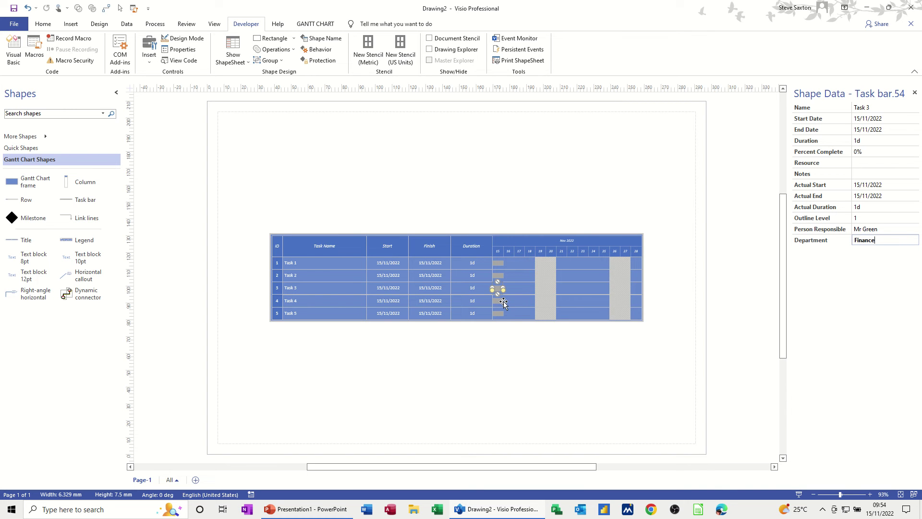
# Step: Review the entered data on all five task bars and edit Task 5's Resource value
pyautogui.click(498, 313)
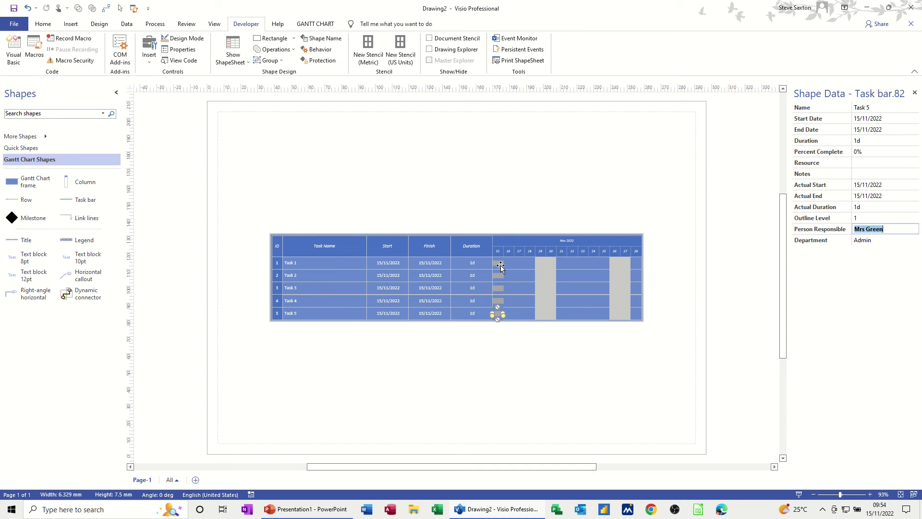
pyautogui.click(501, 266)
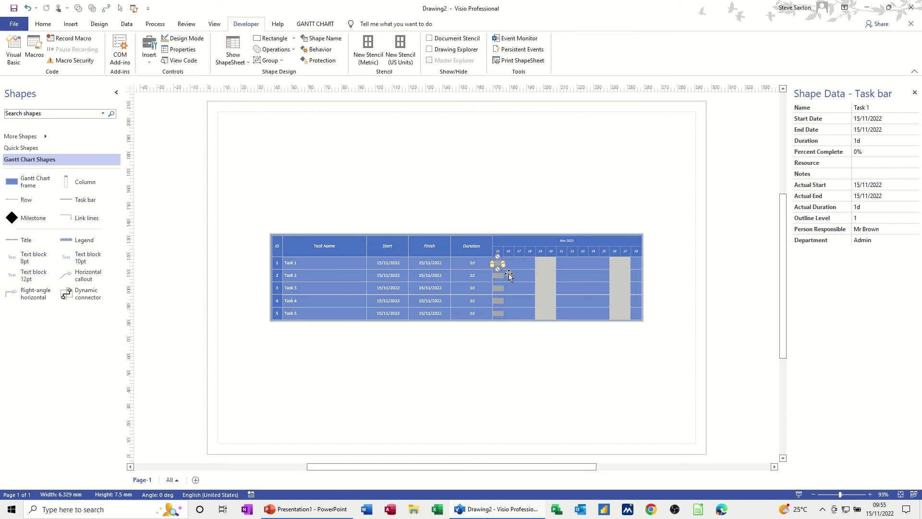
pyautogui.click(499, 276)
pyautogui.click(497, 289)
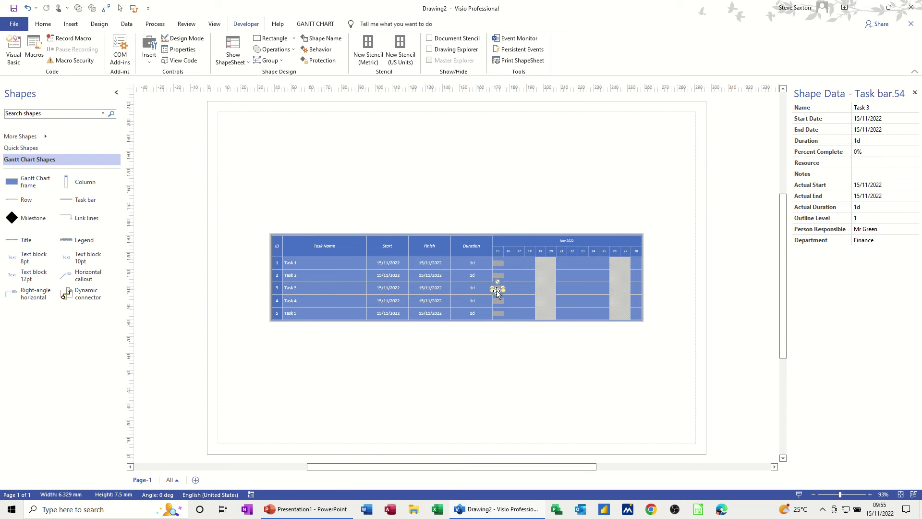
pyautogui.click(498, 302)
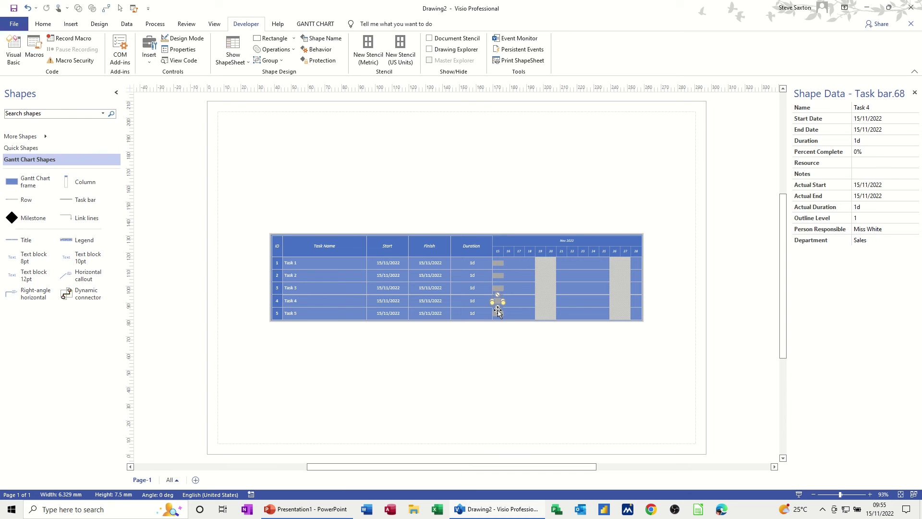
pyautogui.click(498, 313)
pyautogui.click(863, 162)
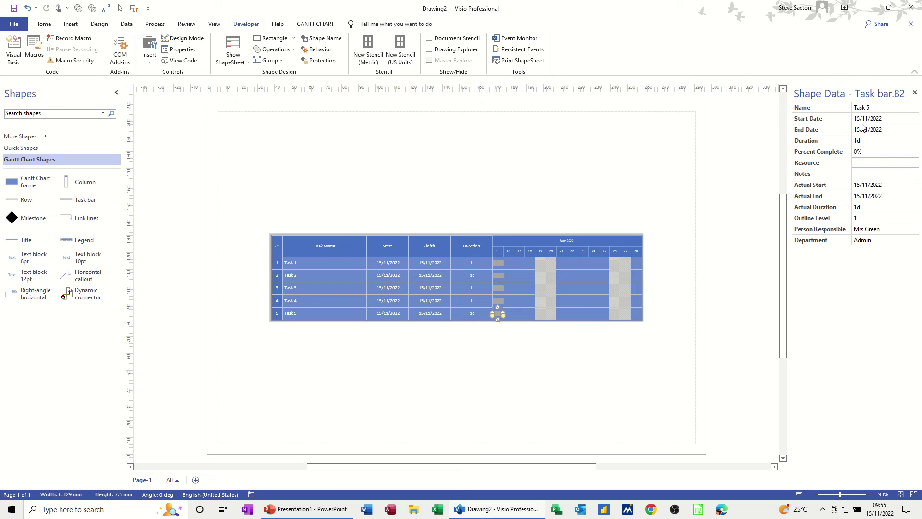
pyautogui.click(498, 266)
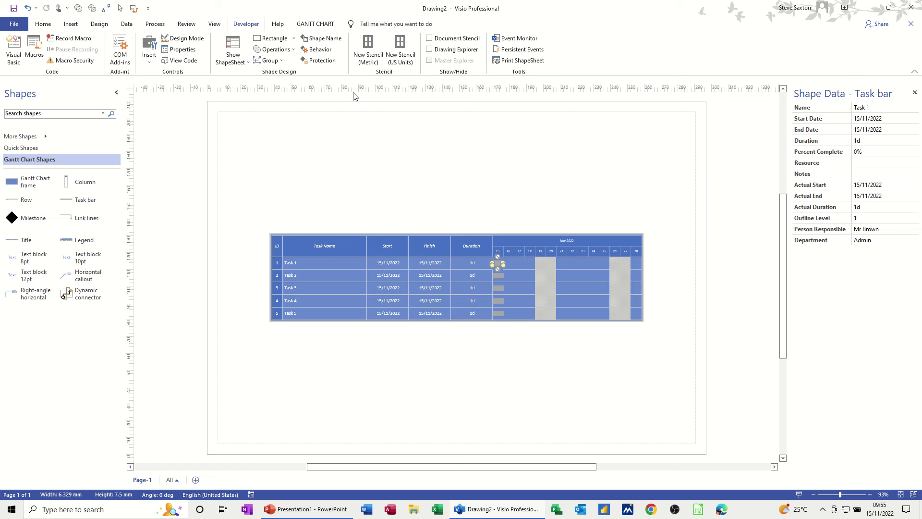
# Step: Run the Gantt Chart shape report from Review > Shape Reports with Excel as the output
pyautogui.click(188, 25)
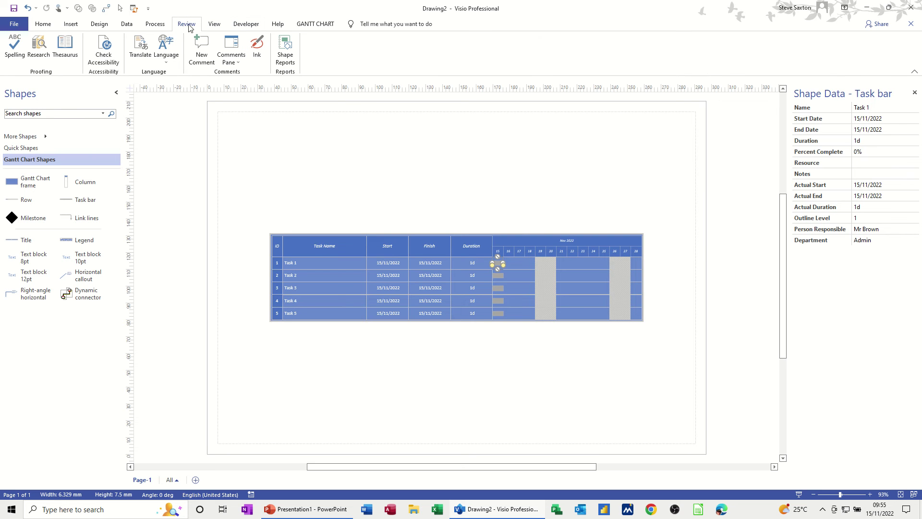
pyautogui.click(285, 52)
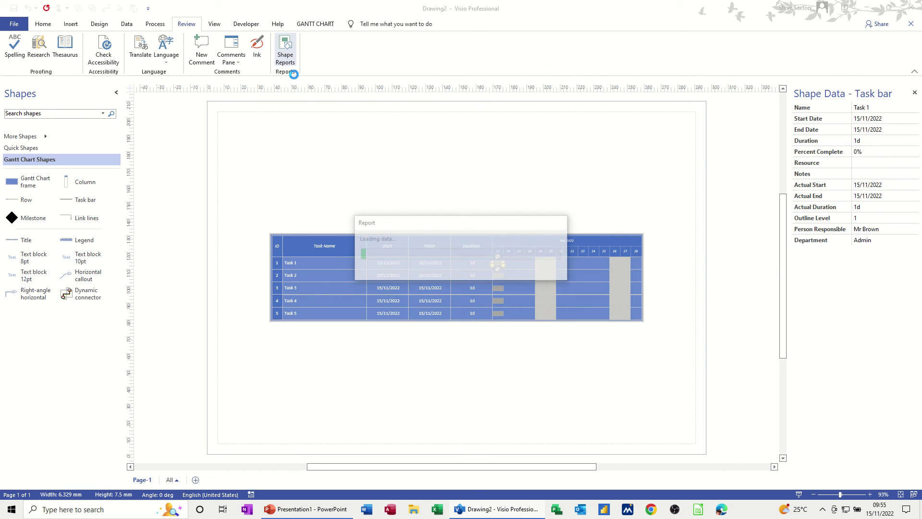
pyautogui.click(383, 195)
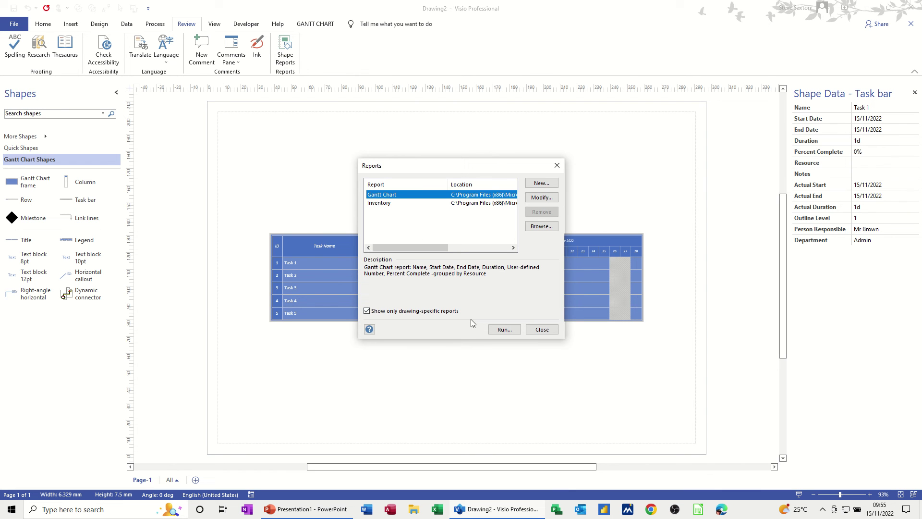
pyautogui.click(504, 329)
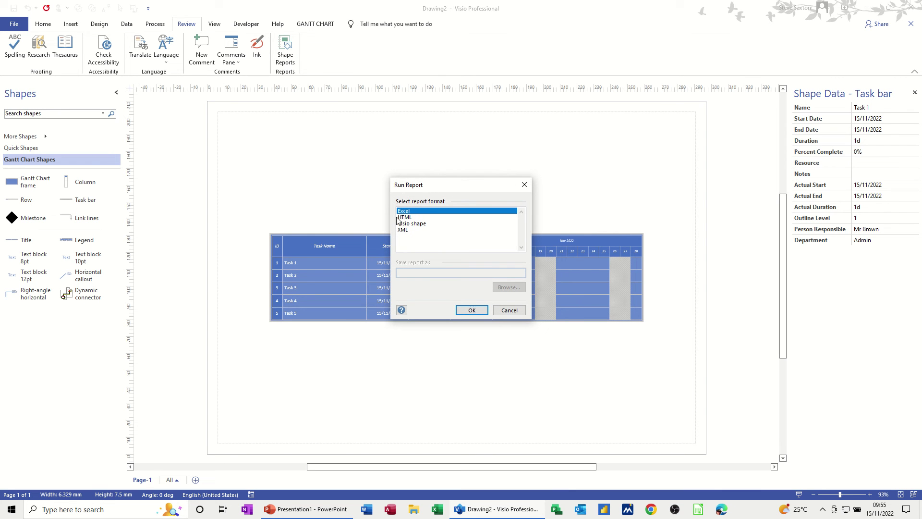
pyautogui.click(472, 310)
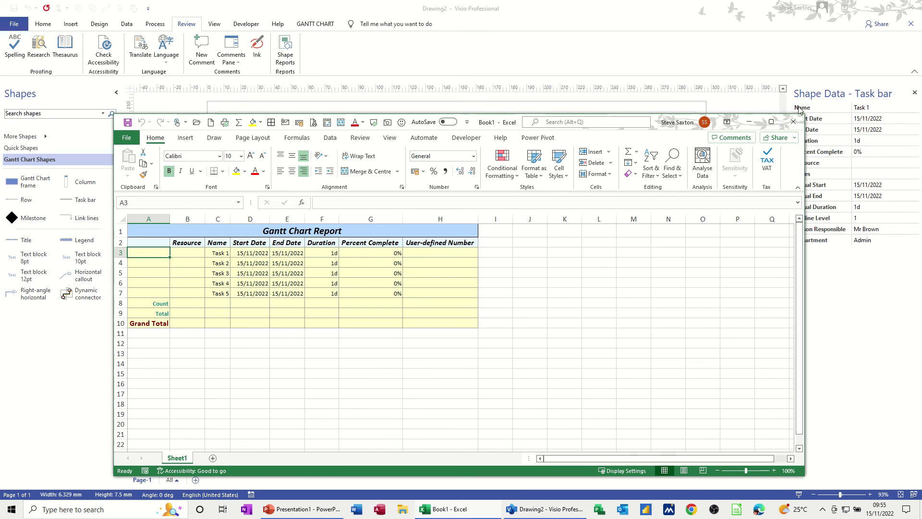
# Step: Close the Excel report workbook without saving it
pyautogui.click(793, 123)
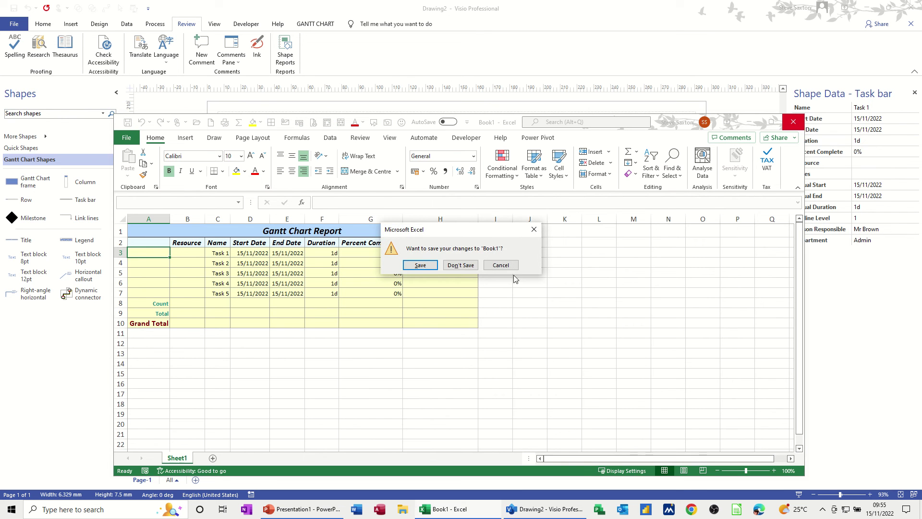
pyautogui.click(461, 266)
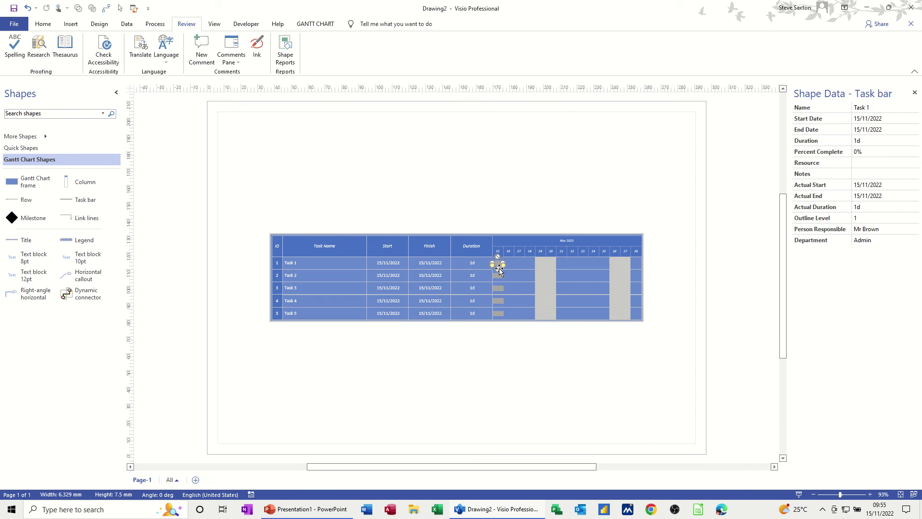
# Step: Define a new report on current-page shapes with Name, Person Responsible and Department columns
pyautogui.click(285, 48)
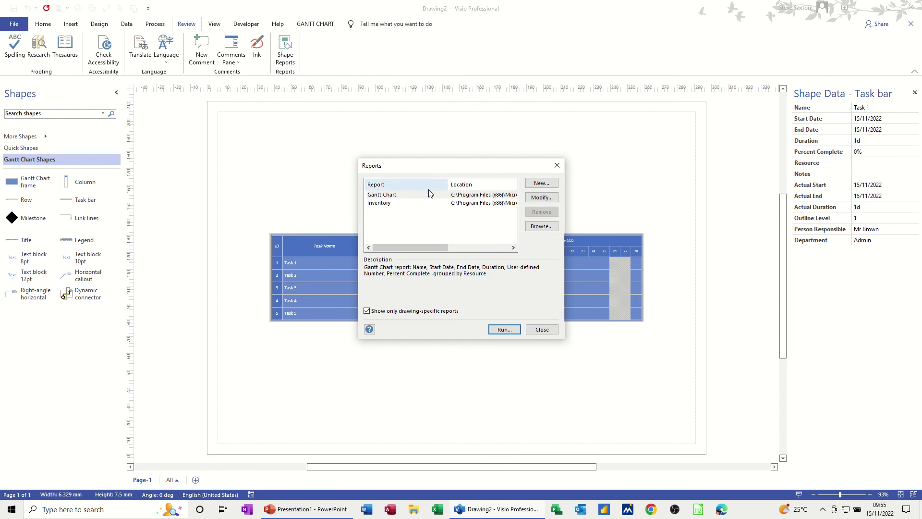
pyautogui.click(543, 184)
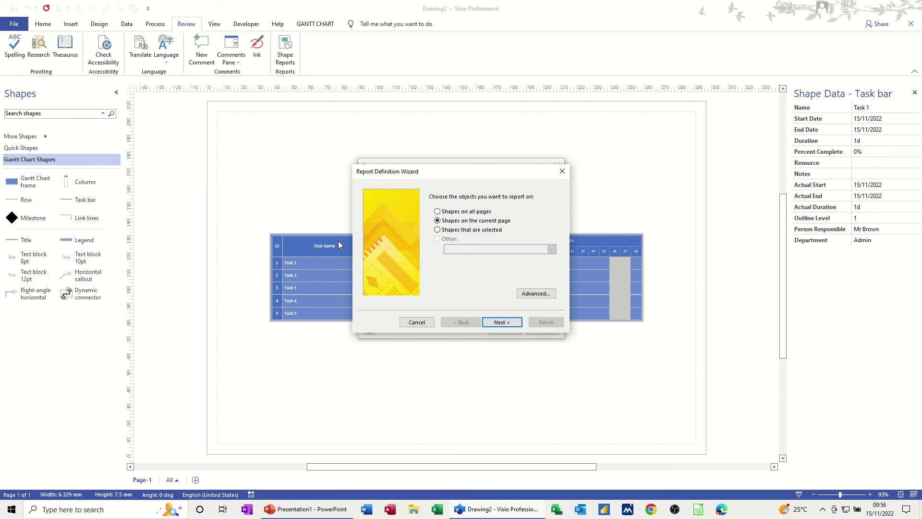
pyautogui.click(506, 323)
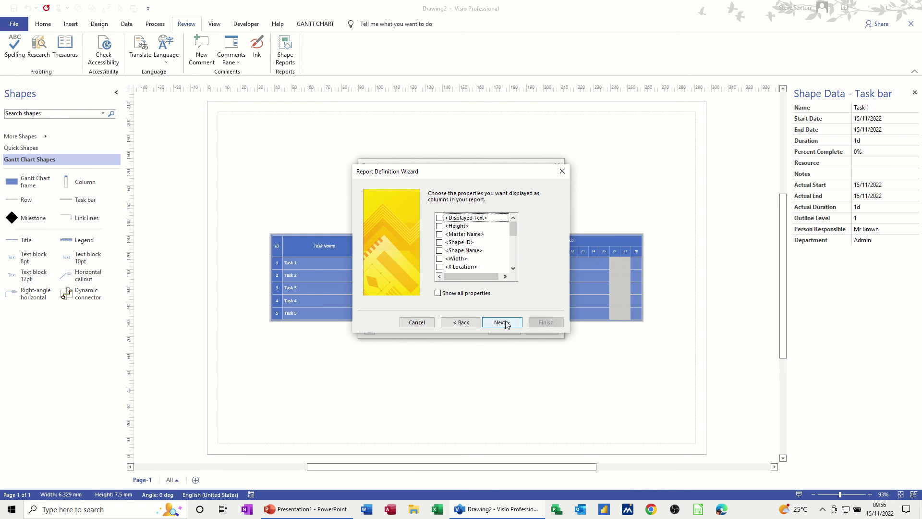
pyautogui.moveTo(515, 233); pyautogui.dragTo(515, 253)
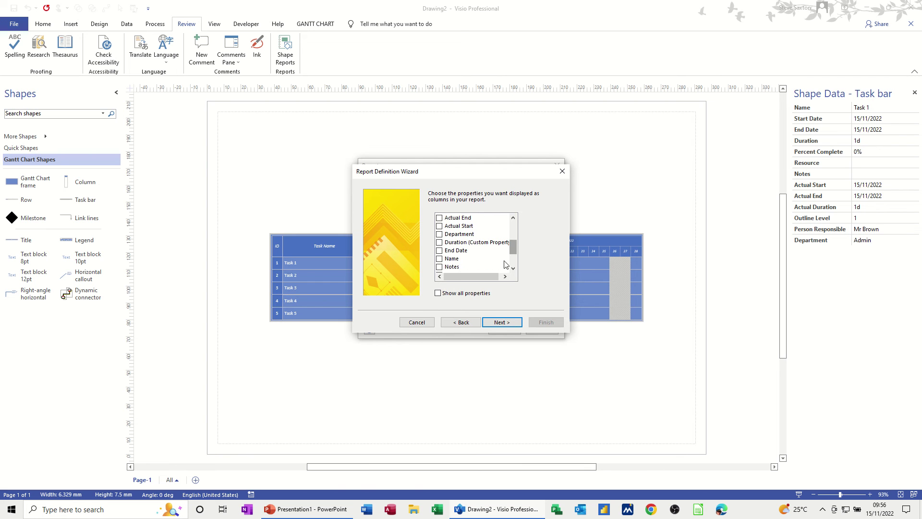
pyautogui.click(440, 260)
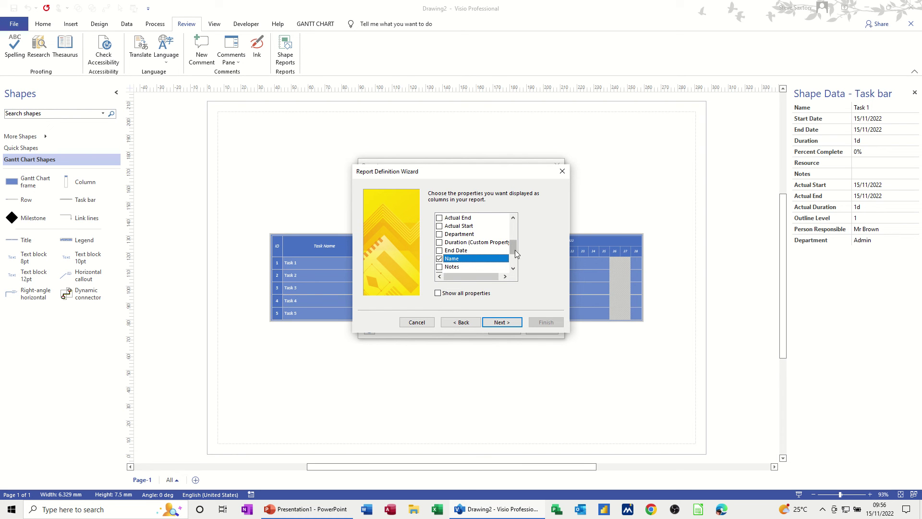
pyautogui.moveTo(515, 250); pyautogui.dragTo(513, 267)
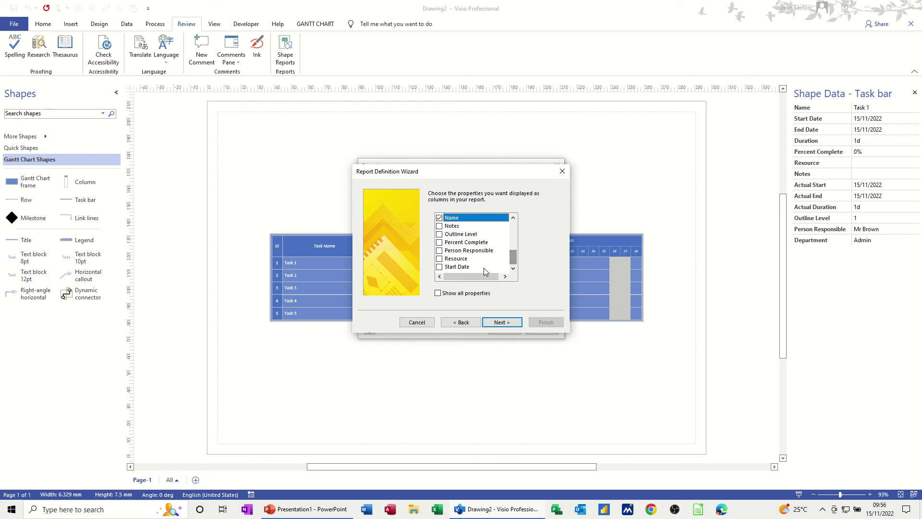
pyautogui.click(439, 251)
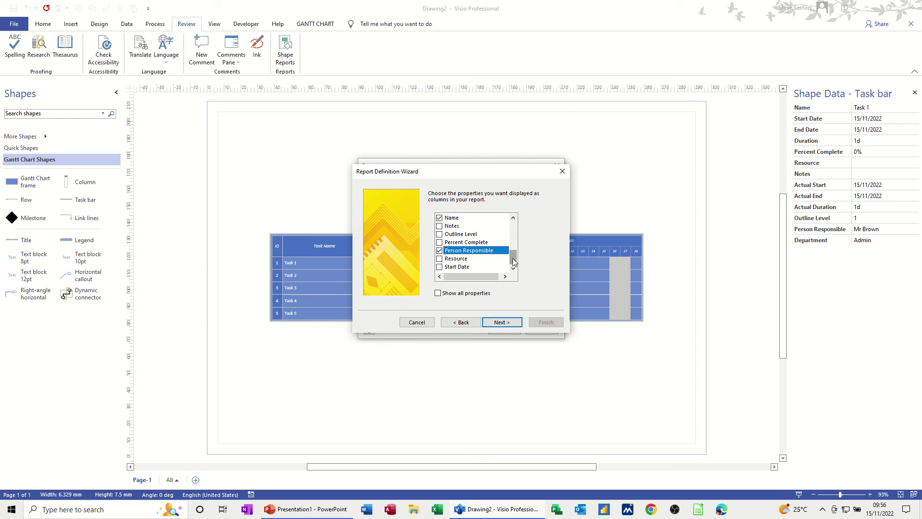
pyautogui.scroll(1, 513, 262)
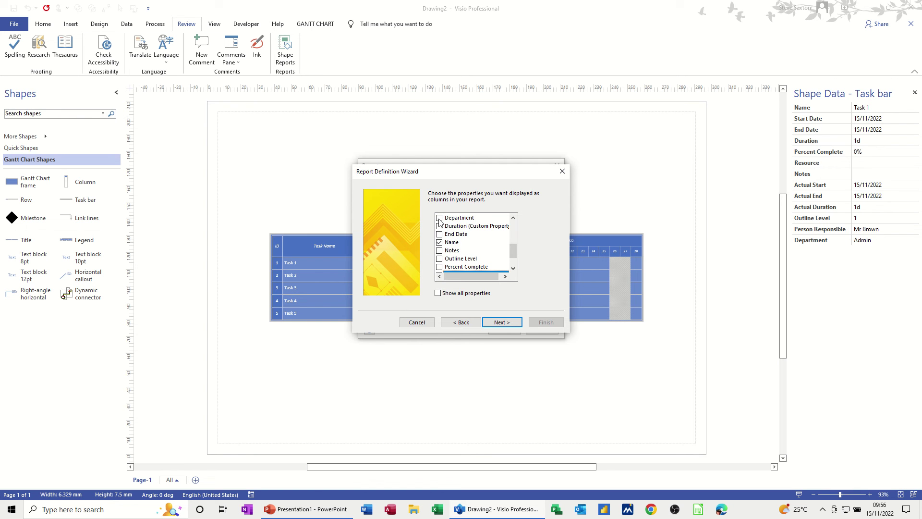
pyautogui.click(439, 219)
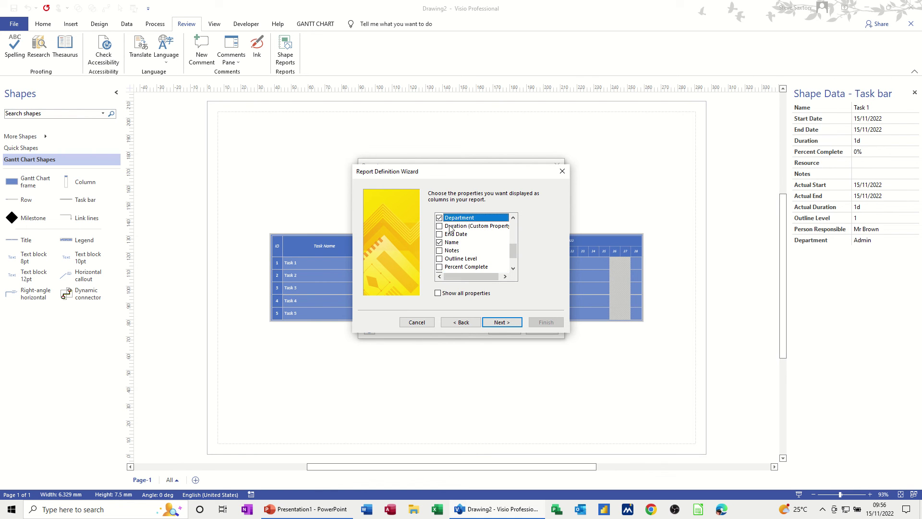
pyautogui.click(500, 322)
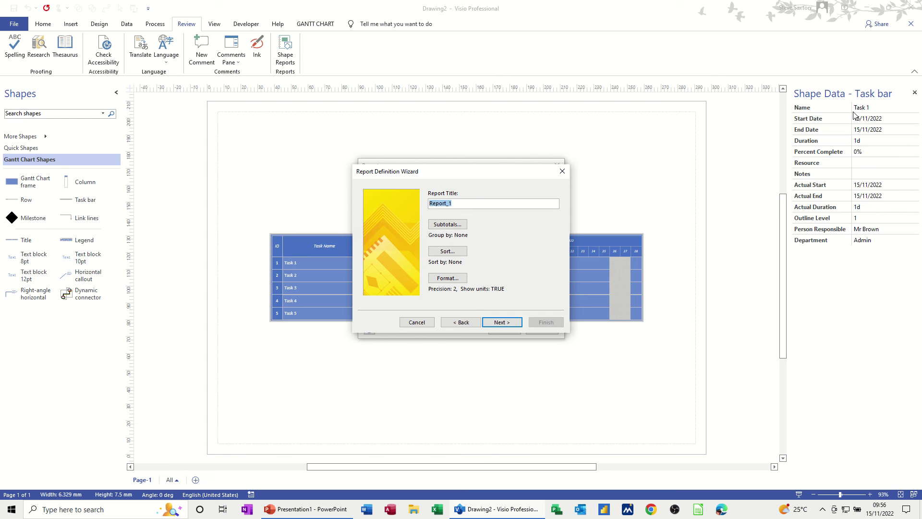
# Step: Enter the report title, save the definition as Dept in the drawing, and run it
pyautogui.write('Dept')
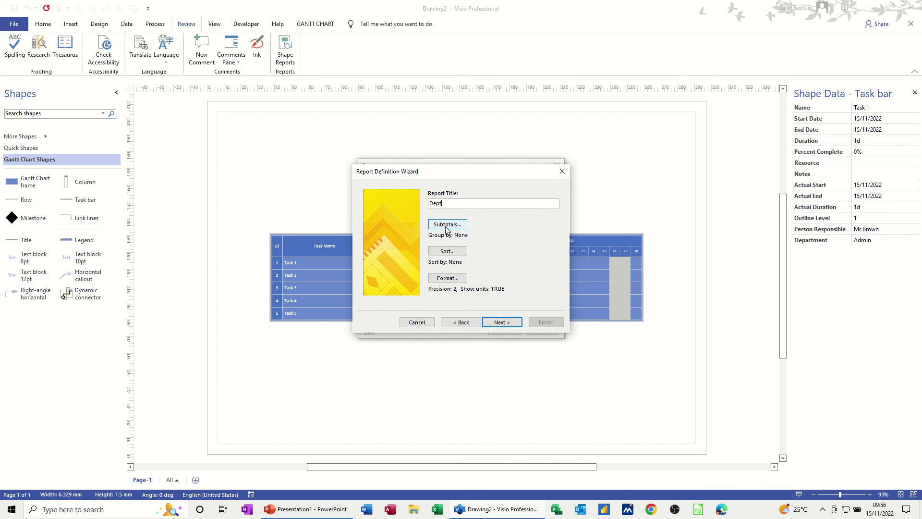
pyautogui.click(502, 322)
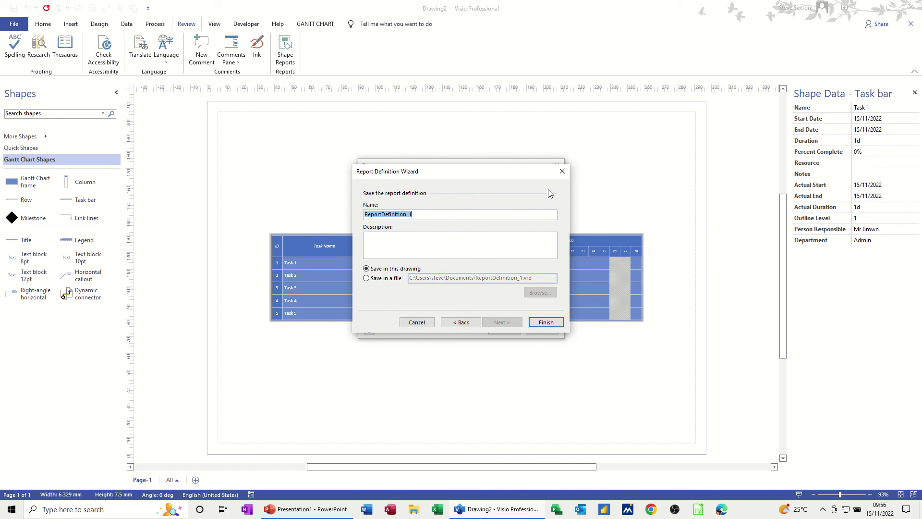
pyautogui.write('Dept')
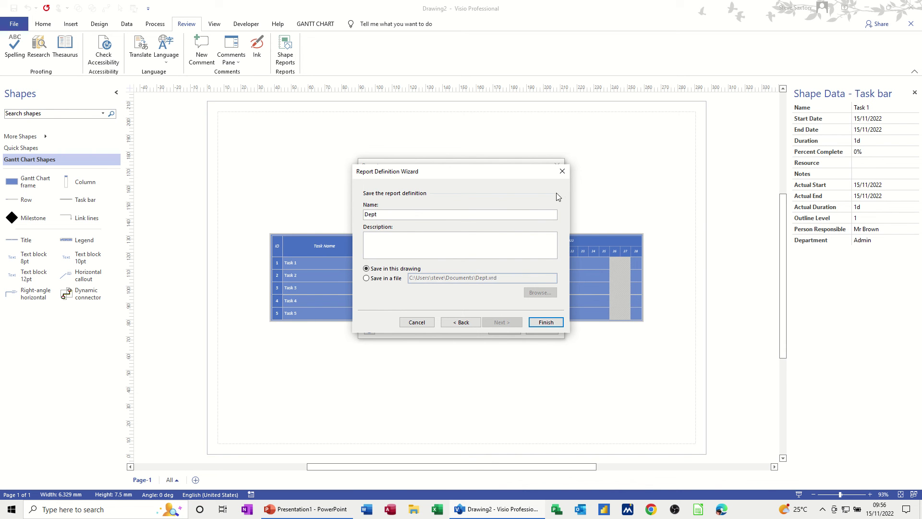
pyautogui.click(544, 322)
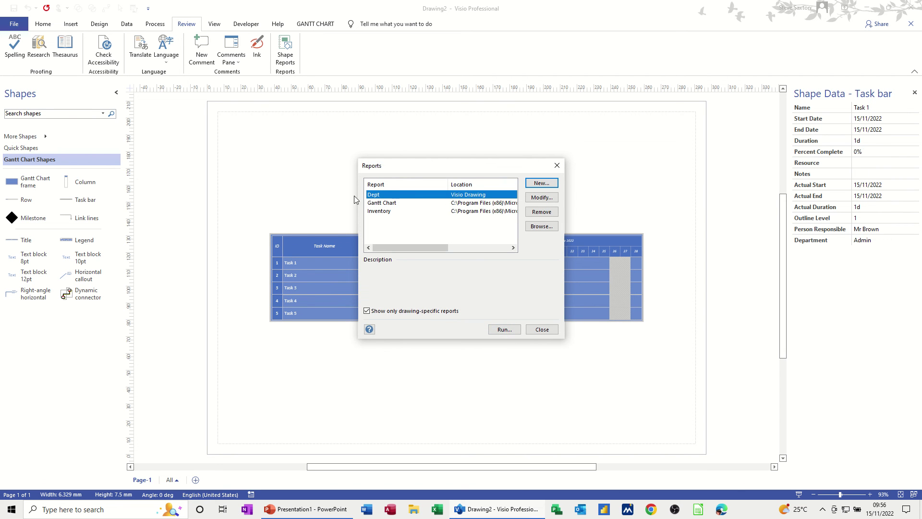
pyautogui.click(504, 330)
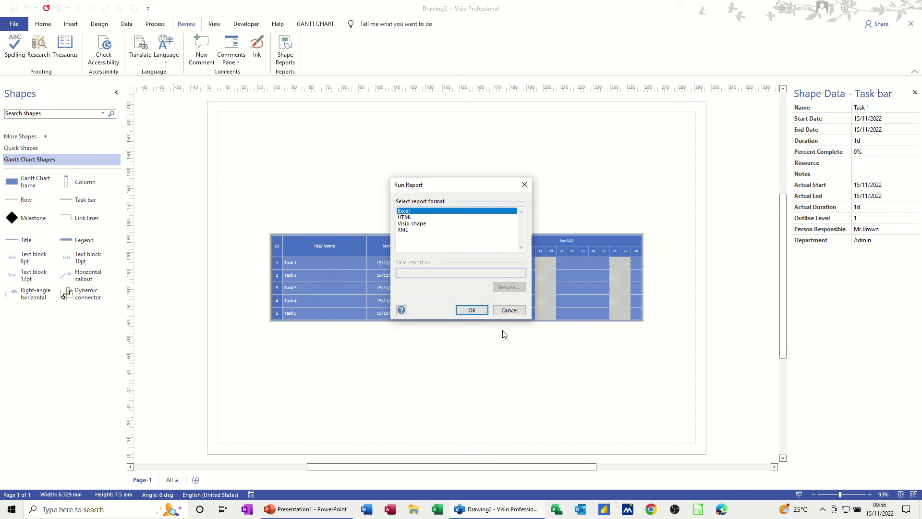
# Step: Generate the Dept report as an Excel workbook, review its rows, and maximize the Excel window
pyautogui.click(471, 311)
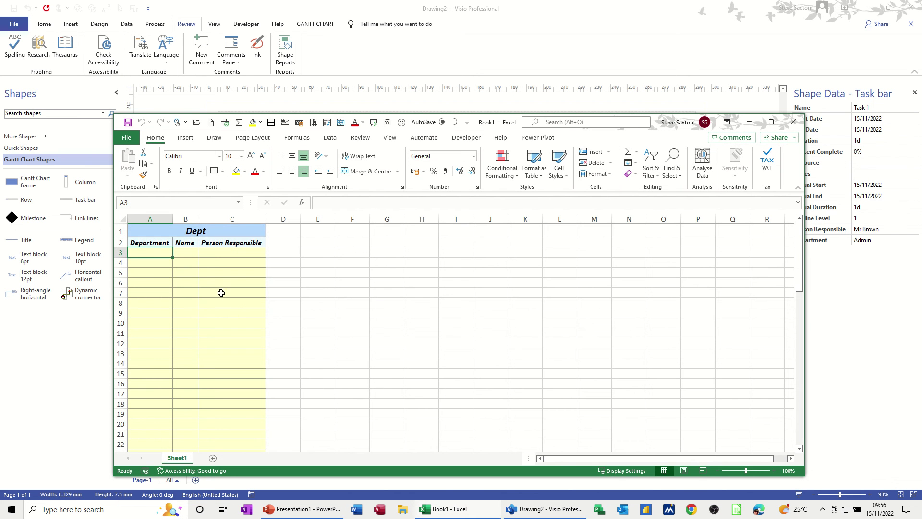
pyautogui.scroll(-6, 158, 251)
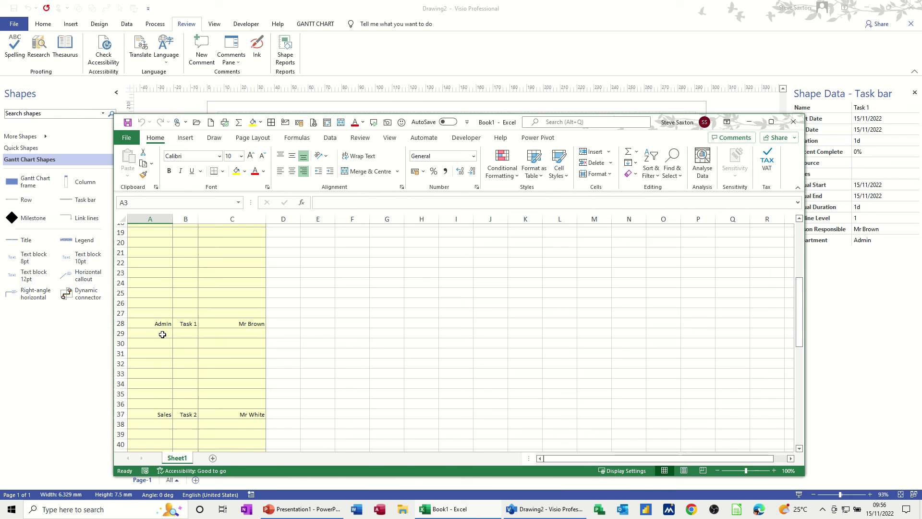
pyautogui.scroll(-8, 179, 333)
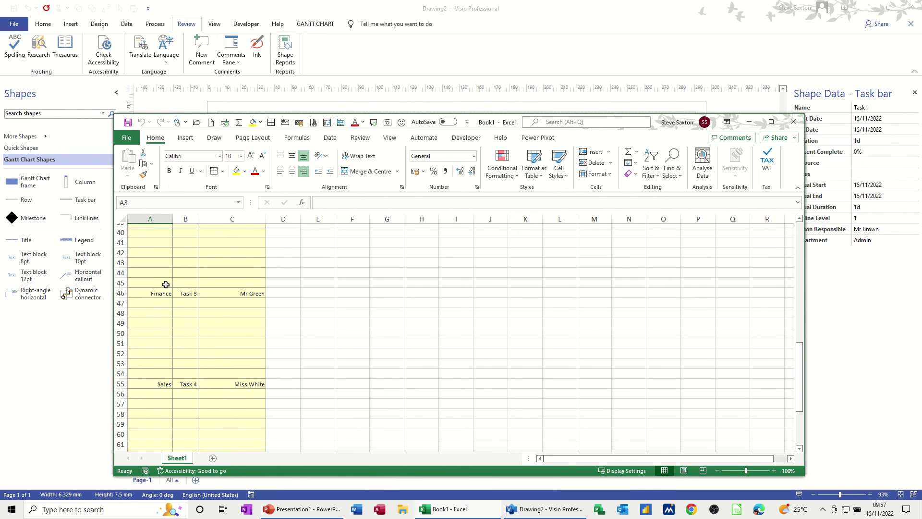
pyautogui.scroll(-6, 172, 316)
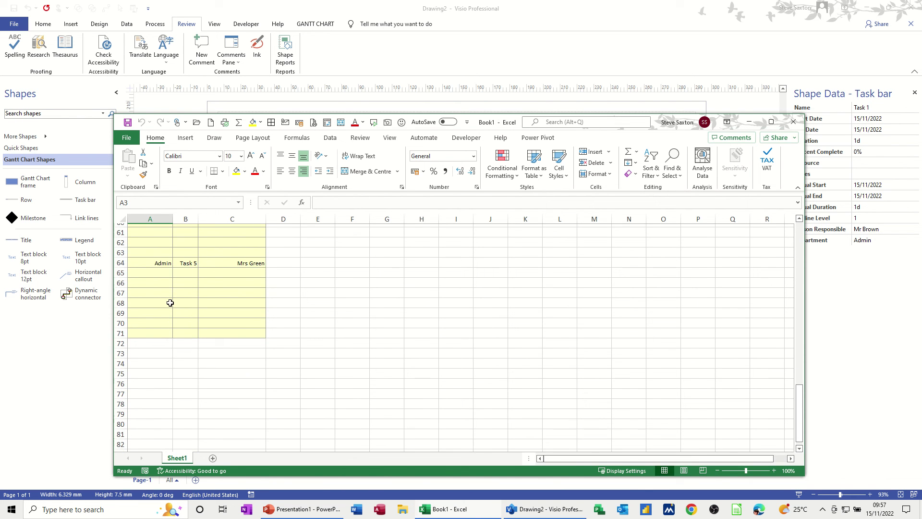
pyautogui.scroll(8, 172, 303)
pyautogui.scroll(13, 170, 304)
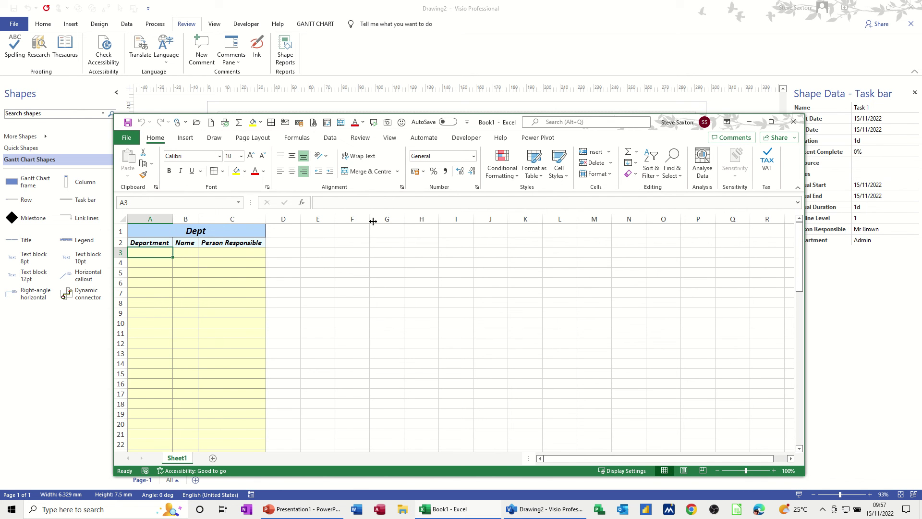
pyautogui.click(772, 122)
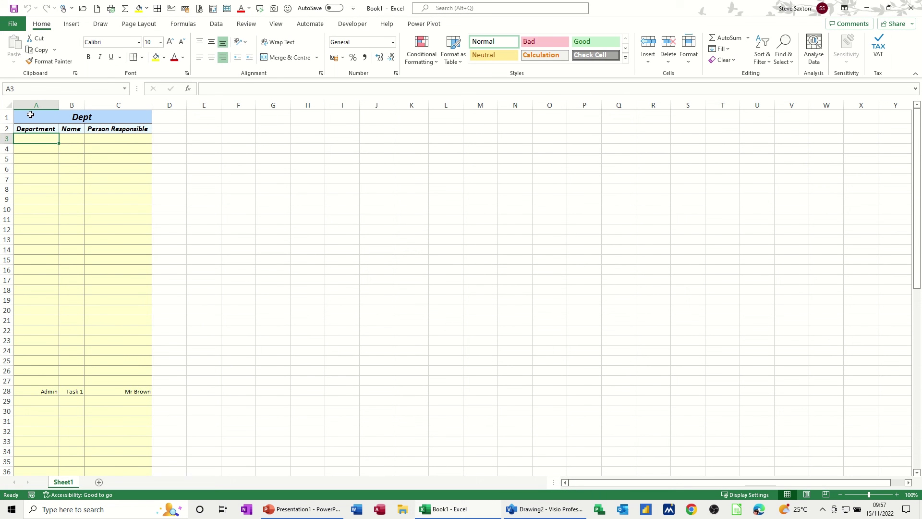
# Step: Delete the Dept title row from the top of the Excel report
pyautogui.click(7, 118)
pyautogui.rightClick(8, 117)
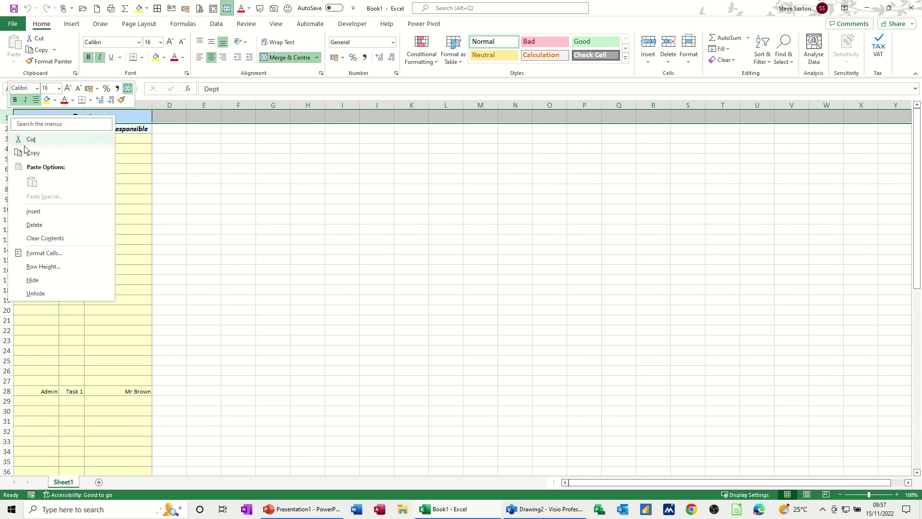
pyautogui.click(42, 225)
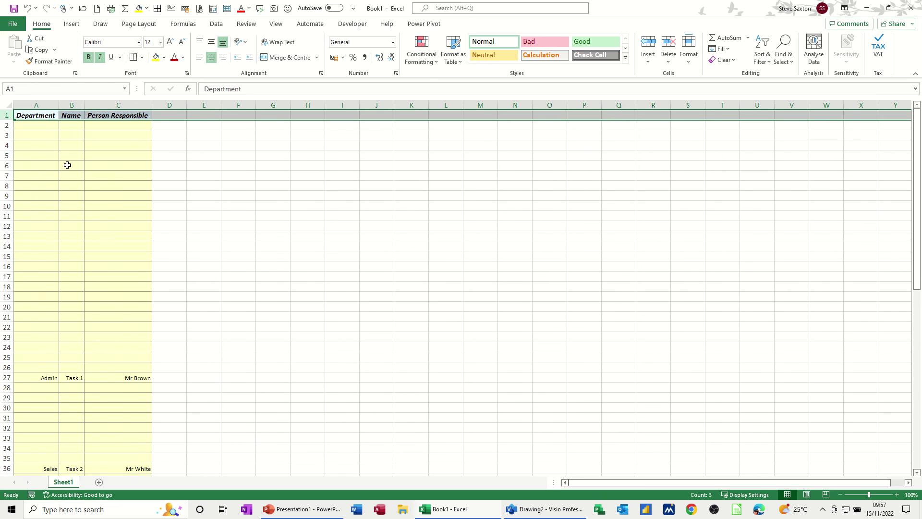
pyautogui.click(48, 125)
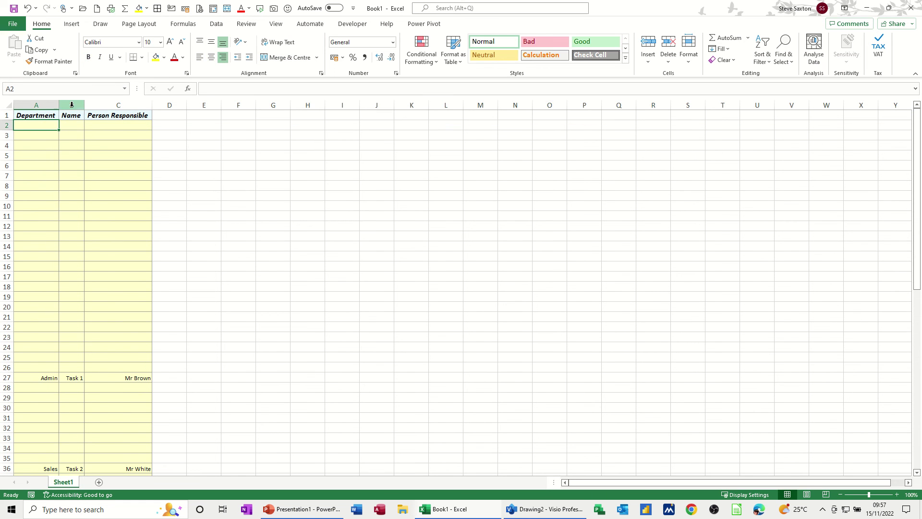
# Step: Move the Name column into column A, then jump to the top of the Department column
pyautogui.click(71, 106)
pyautogui.moveTo(59, 122); pyautogui.dragTo(27, 128)
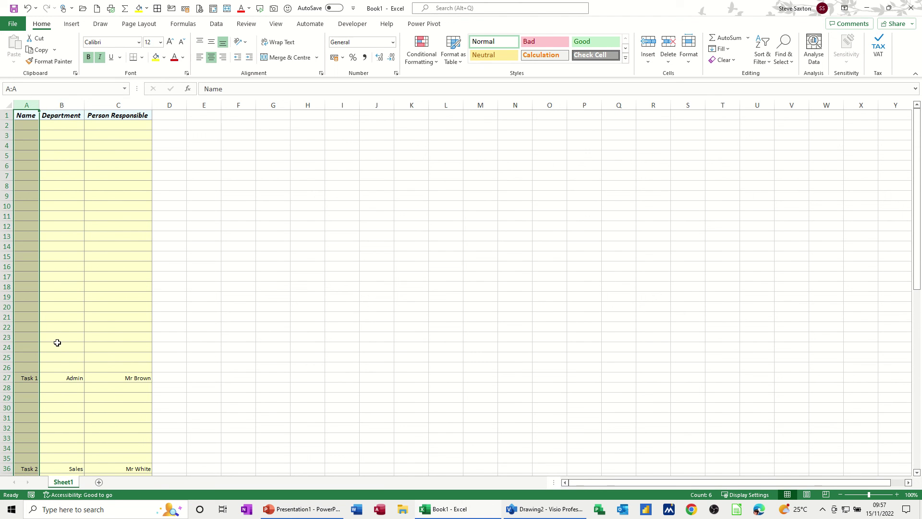
pyautogui.click(60, 379)
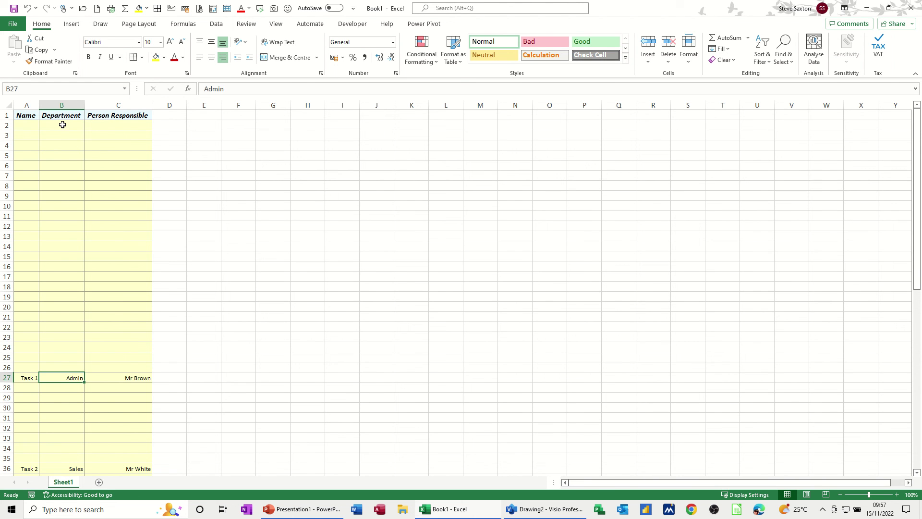
pyautogui.press('Up')
pyautogui.press('Up')
pyautogui.press('Up')
pyautogui.press('Up')
pyautogui.press('Up')
pyautogui.press('Up')
pyautogui.press('Up')
pyautogui.press('Up')
pyautogui.press('Up')
pyautogui.press('Up')
pyautogui.press('Up')
pyautogui.press('Up')
pyautogui.press('Up')
pyautogui.press('Up')
pyautogui.press('Up')
pyautogui.press('Up')
pyautogui.press('Up')
pyautogui.press('Up')
pyautogui.press('Up')
pyautogui.press('Up')
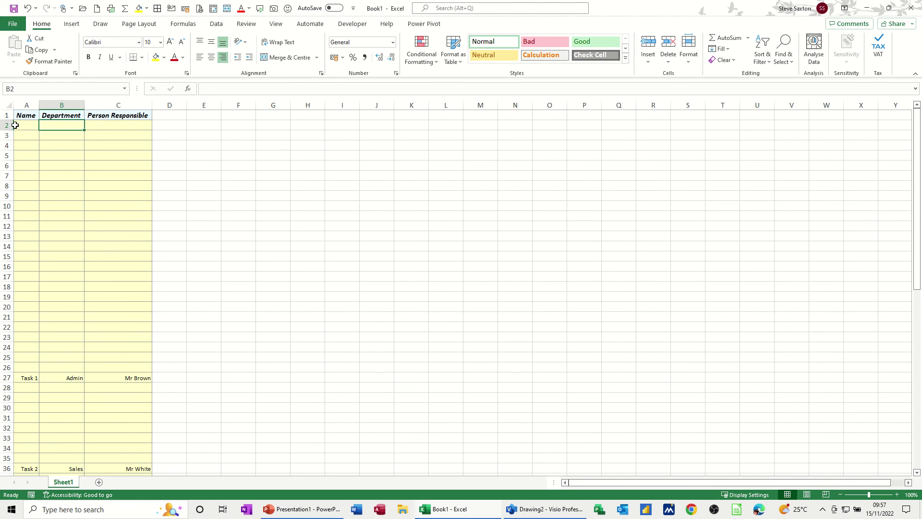
# Step: Delete the empty rows 2–26 and then rows 3–10 so Tasks 1–5 sit in rows 2–6
pyautogui.moveTo(12, 125); pyautogui.dragTo(33, 362)
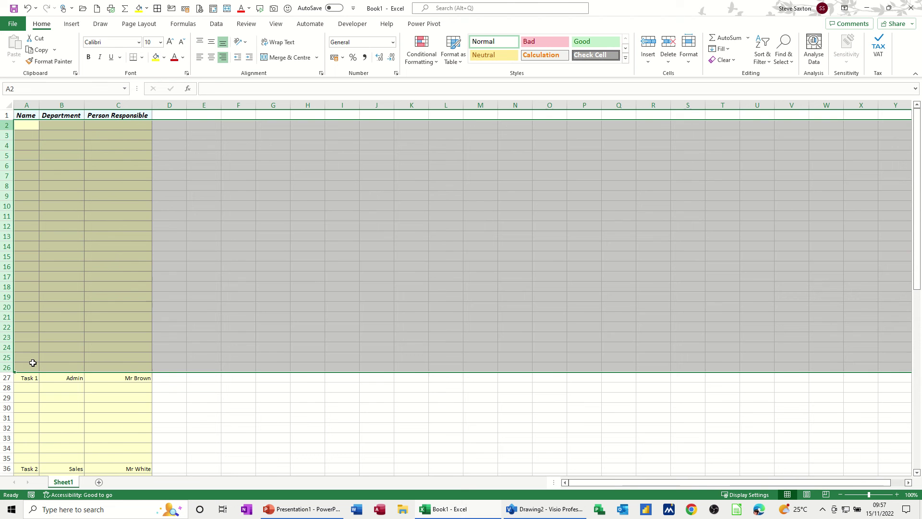
pyautogui.rightClick(93, 235)
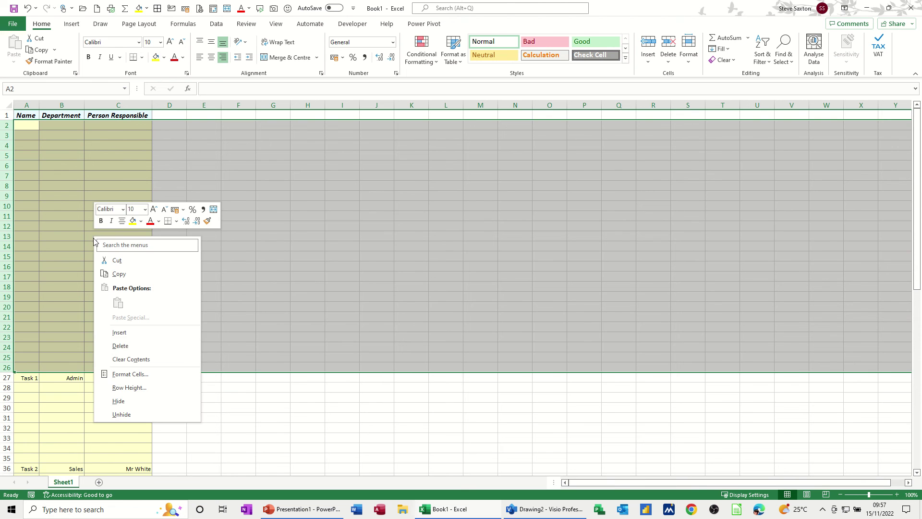
pyautogui.click(120, 346)
pyautogui.click(73, 171)
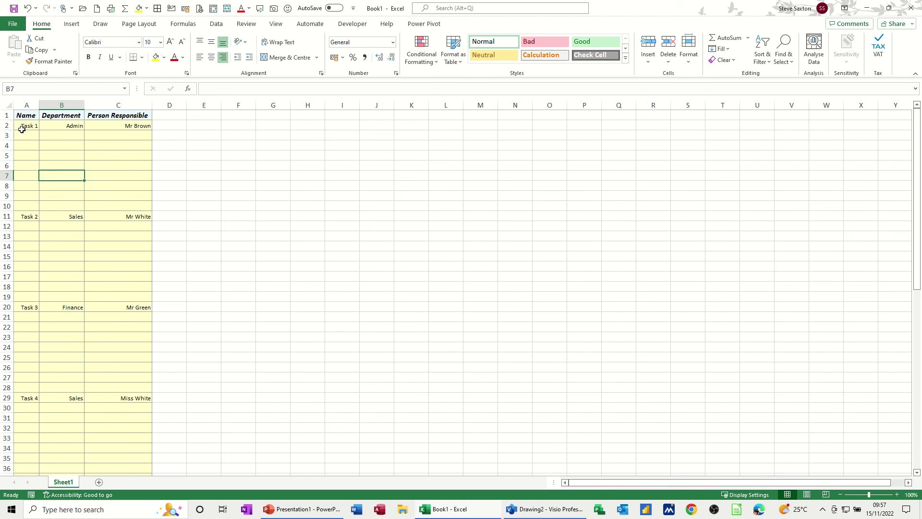
pyautogui.moveTo(3, 135); pyautogui.dragTo(7, 206)
pyautogui.rightClick(56, 178)
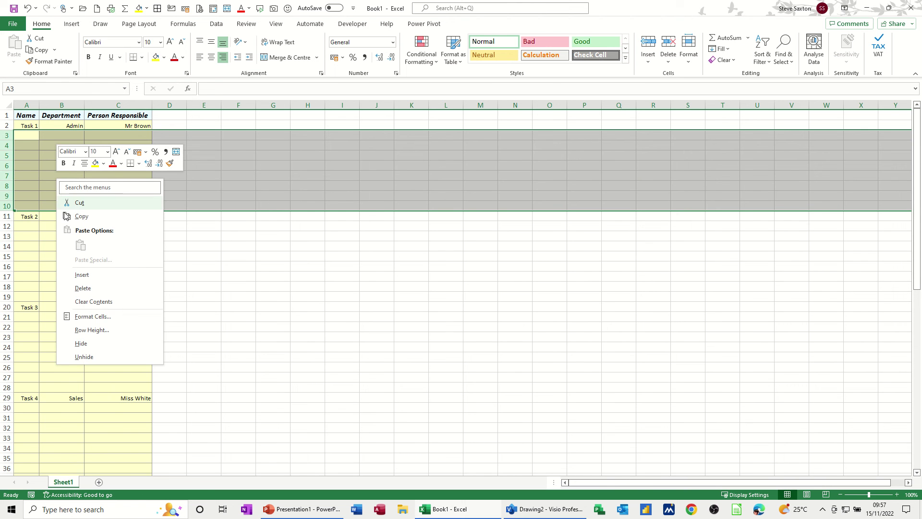
pyautogui.click(88, 285)
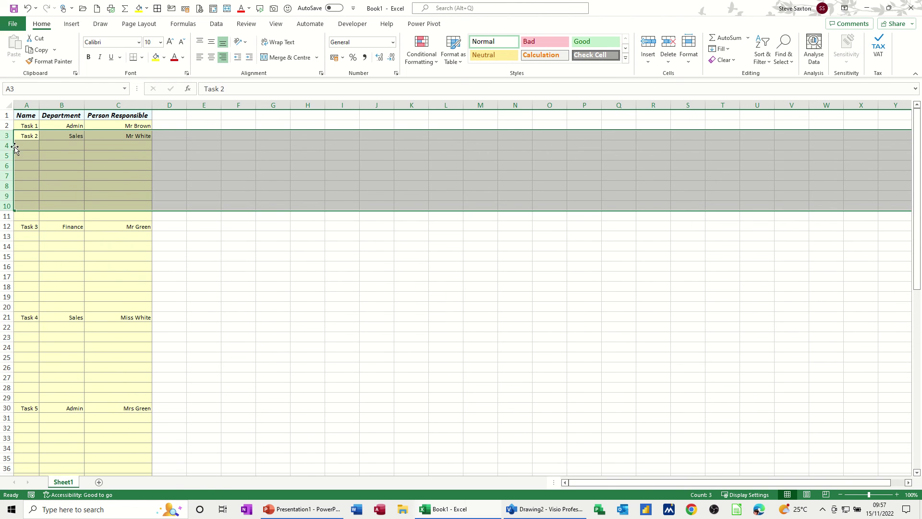
pyautogui.click(19, 146)
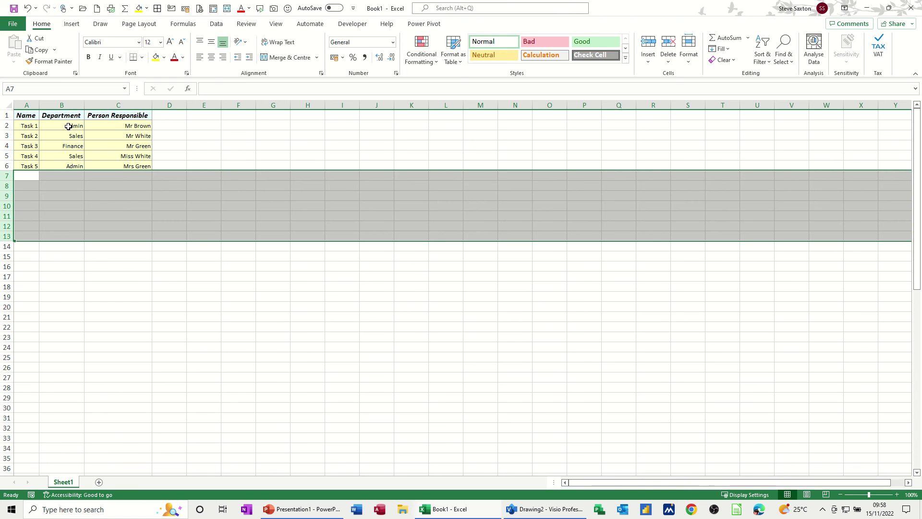
# Step: Left-align the Department and Person Responsible values in B2:C6, then close the workbook
pyautogui.moveTo(55, 121); pyautogui.dragTo(109, 165)
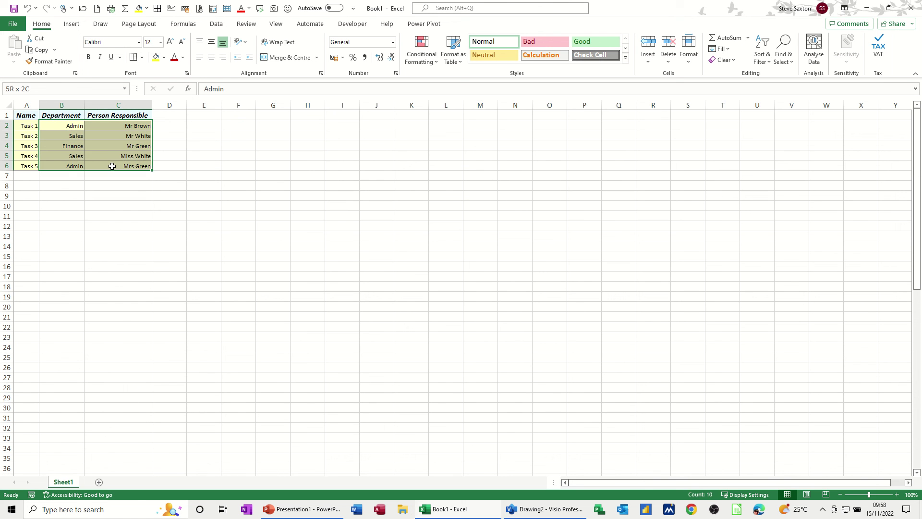
pyautogui.click(200, 58)
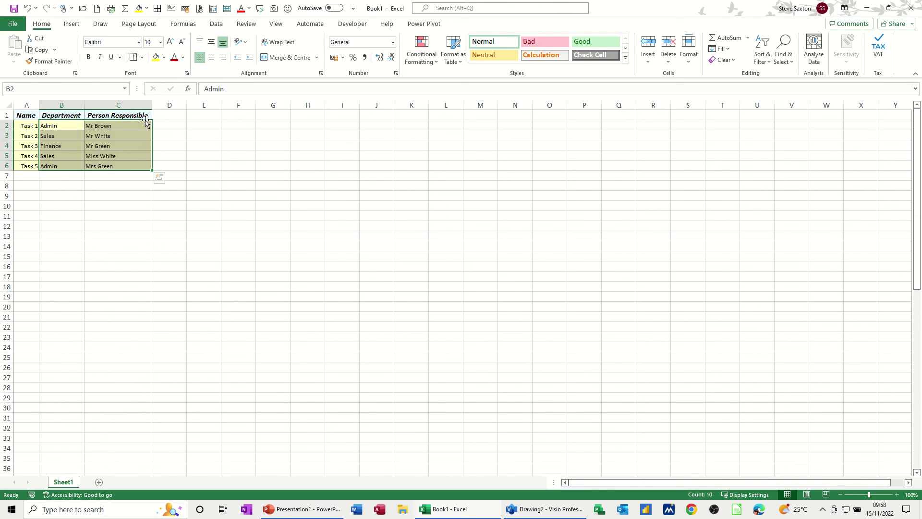
pyautogui.click(65, 155)
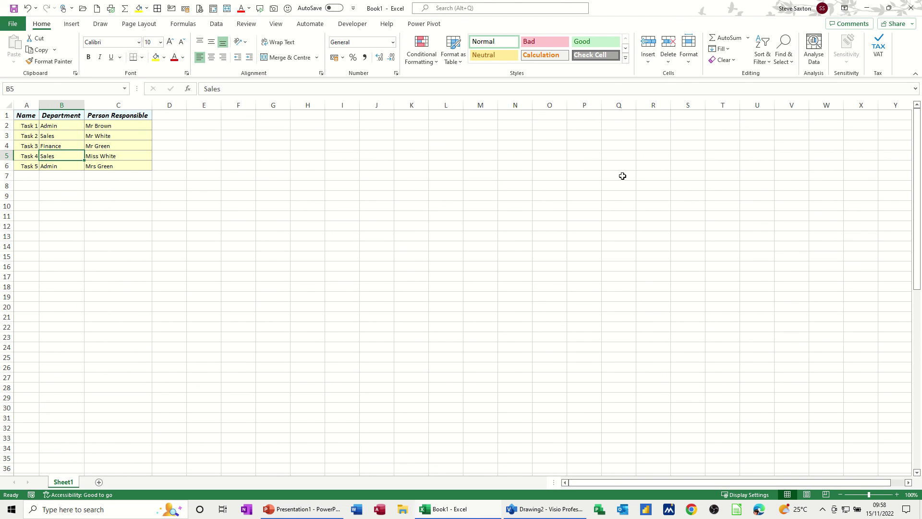
pyautogui.click(912, 10)
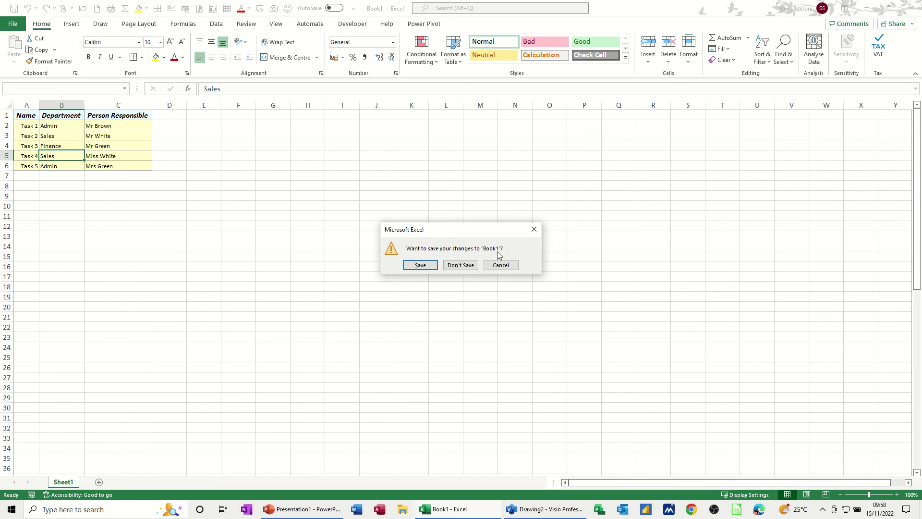
# Step: Discard the Excel workbook unsaved and open the Dept report's definition in Visio's Shape Reports
pyautogui.click(457, 267)
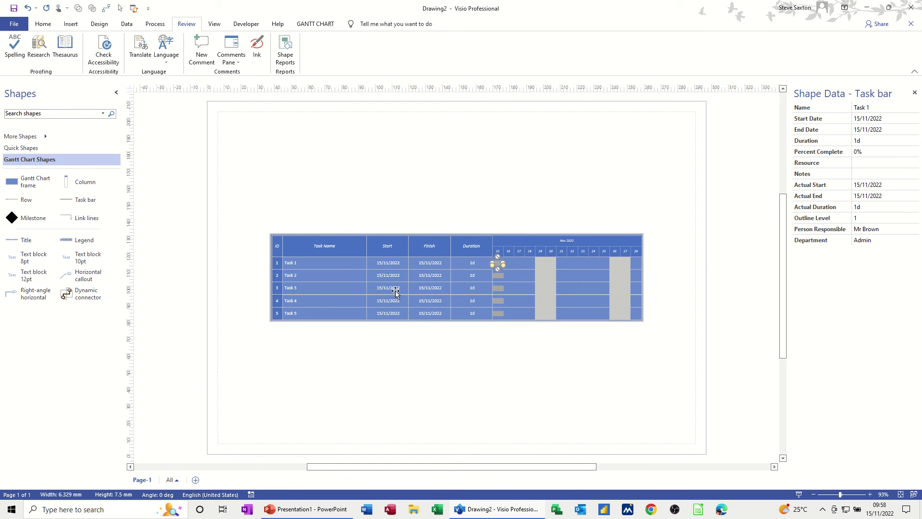
pyautogui.click(284, 57)
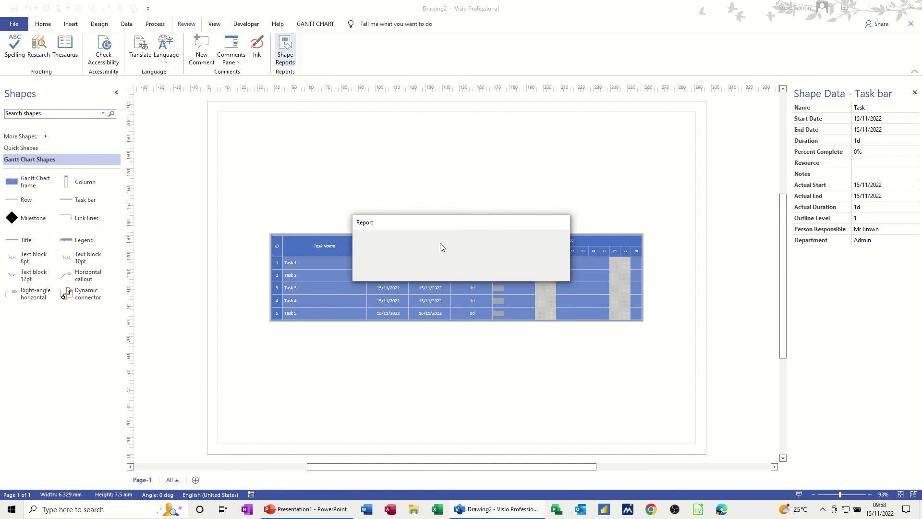
pyautogui.click(376, 194)
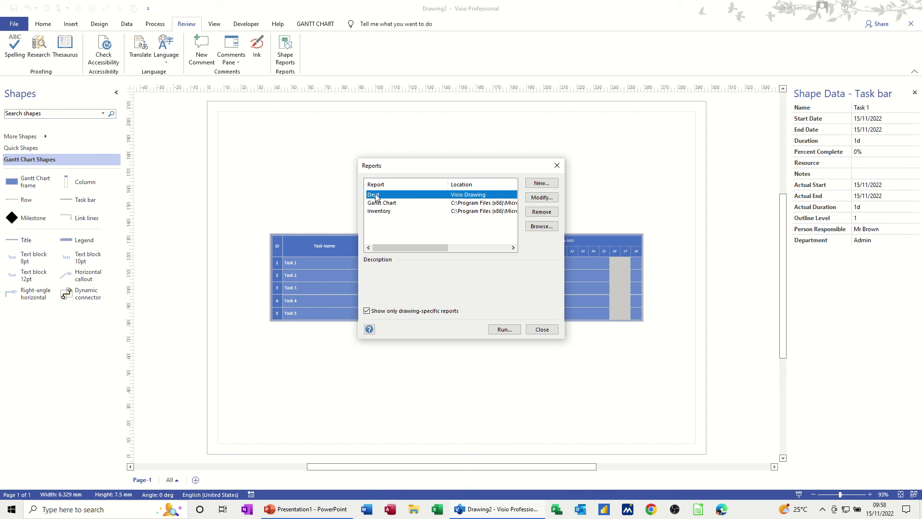
pyautogui.click(542, 197)
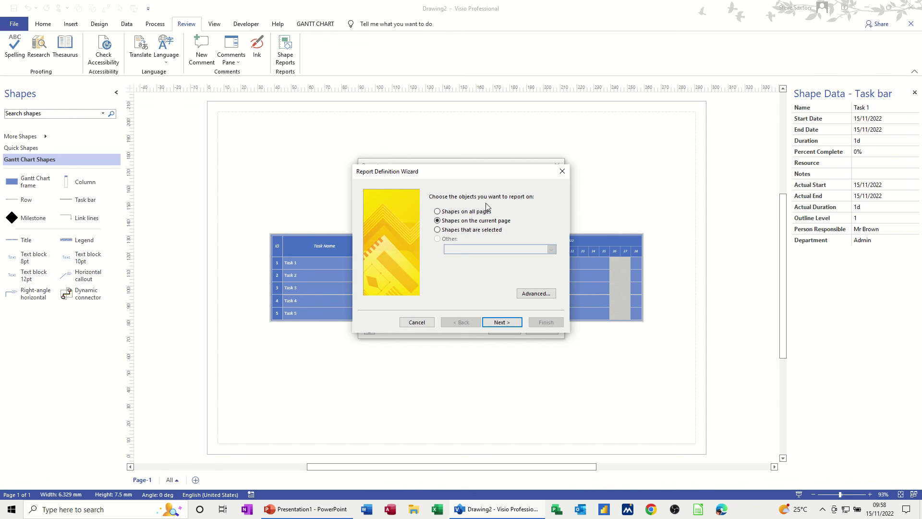
# Step: Review the Dept report's advanced criteria and columns, then cancel without changes and close Reports
pyautogui.click(535, 294)
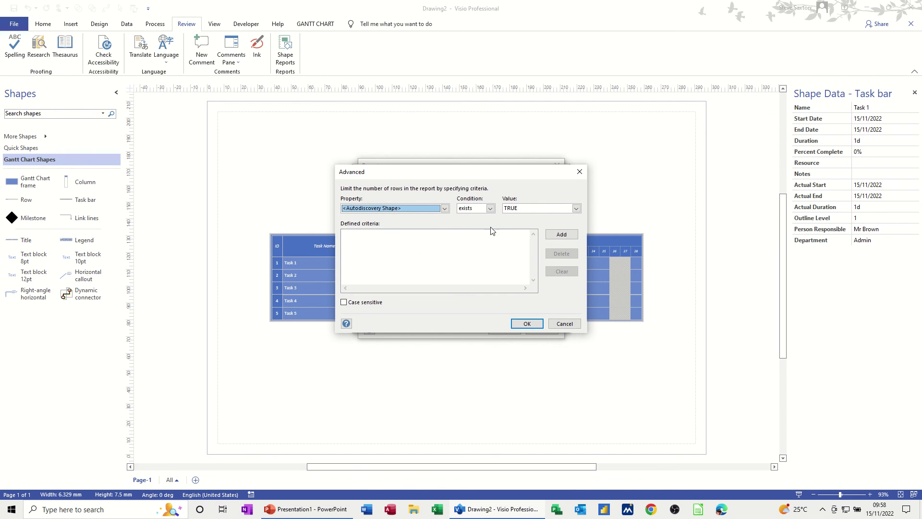
pyautogui.click(564, 324)
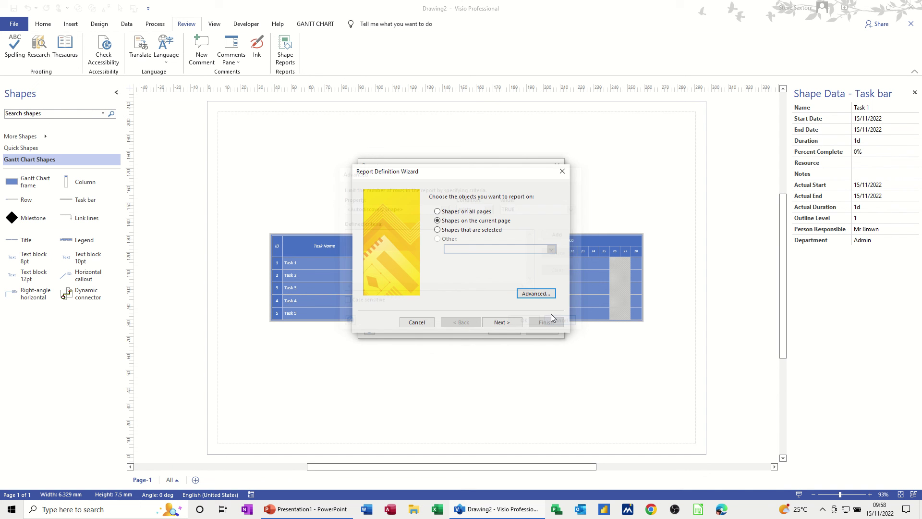
pyautogui.click(502, 325)
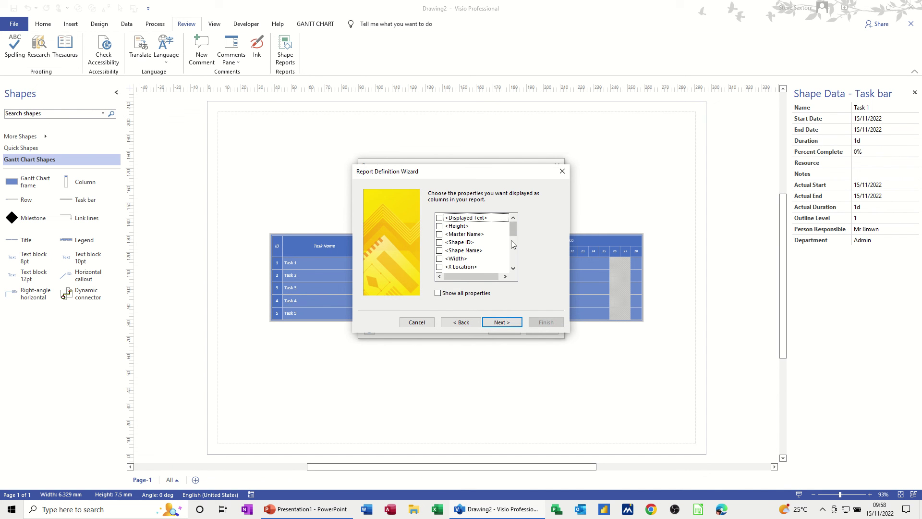
pyautogui.moveTo(513, 227); pyautogui.dragTo(515, 258)
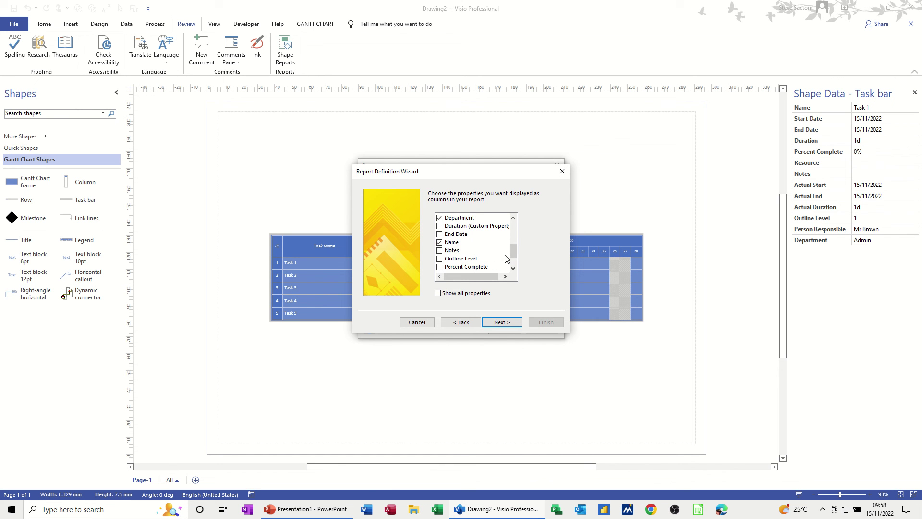
pyautogui.moveTo(513, 254); pyautogui.dragTo(514, 262)
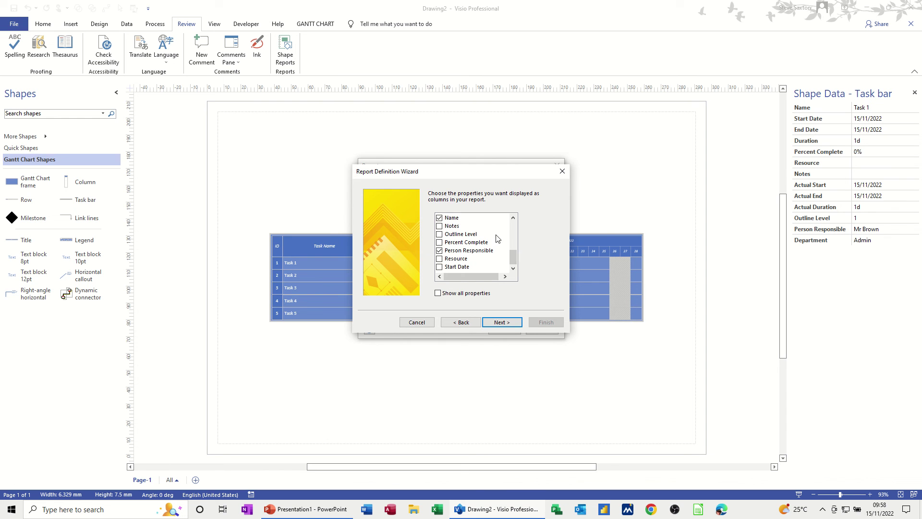
pyautogui.click(417, 323)
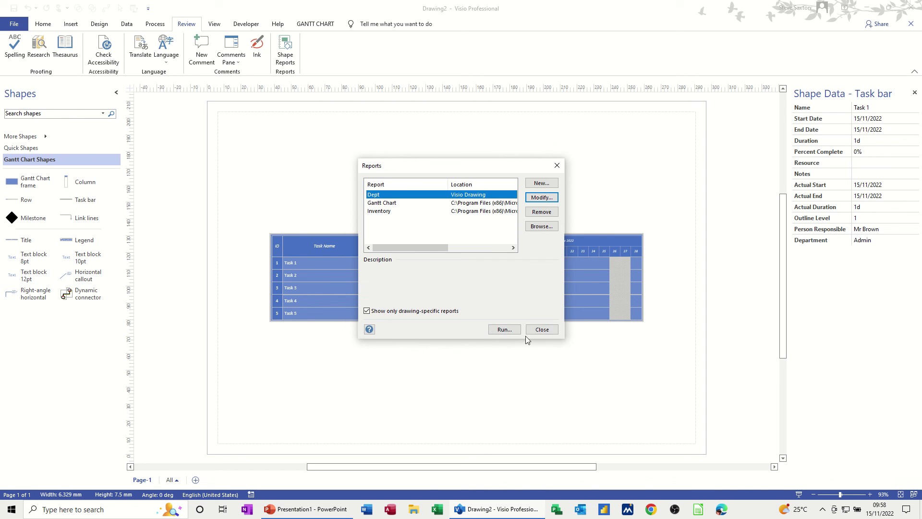
pyautogui.click(542, 330)
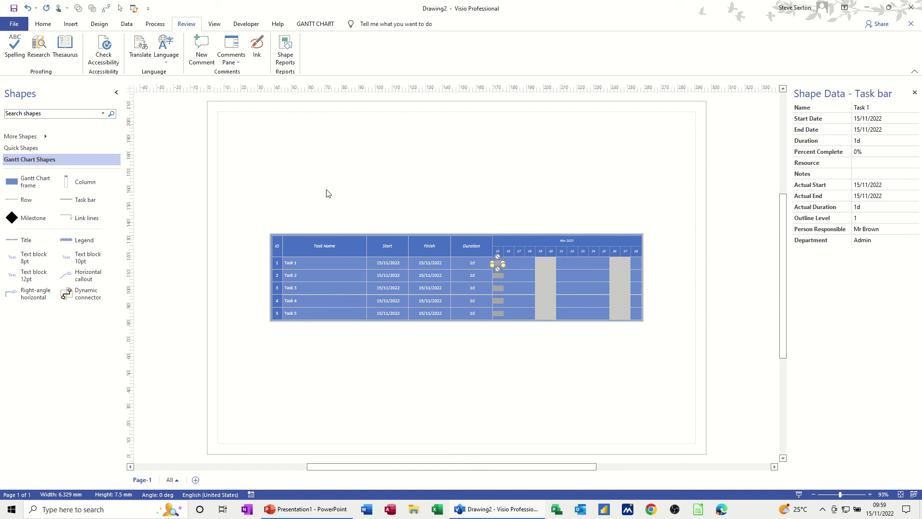
# Step: Show Visio's New page with its template gallery from the File backstage
pyautogui.click(12, 25)
pyautogui.click(23, 68)
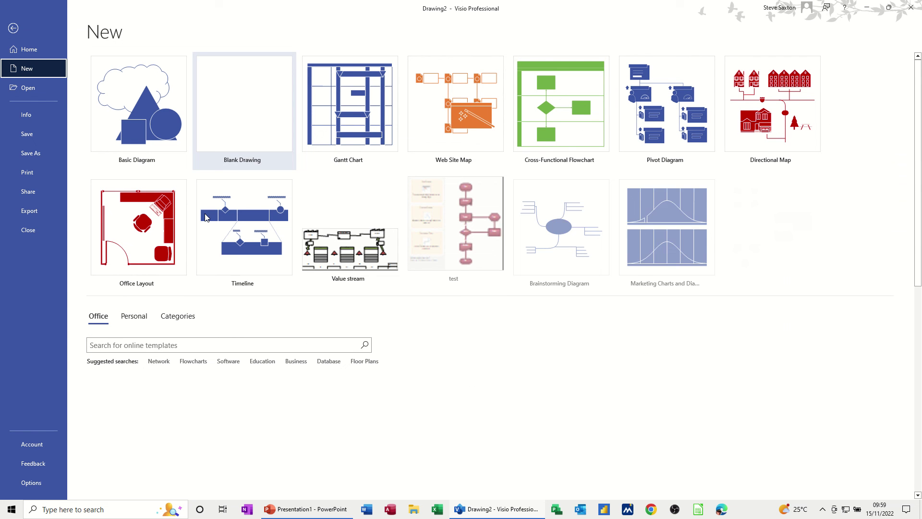